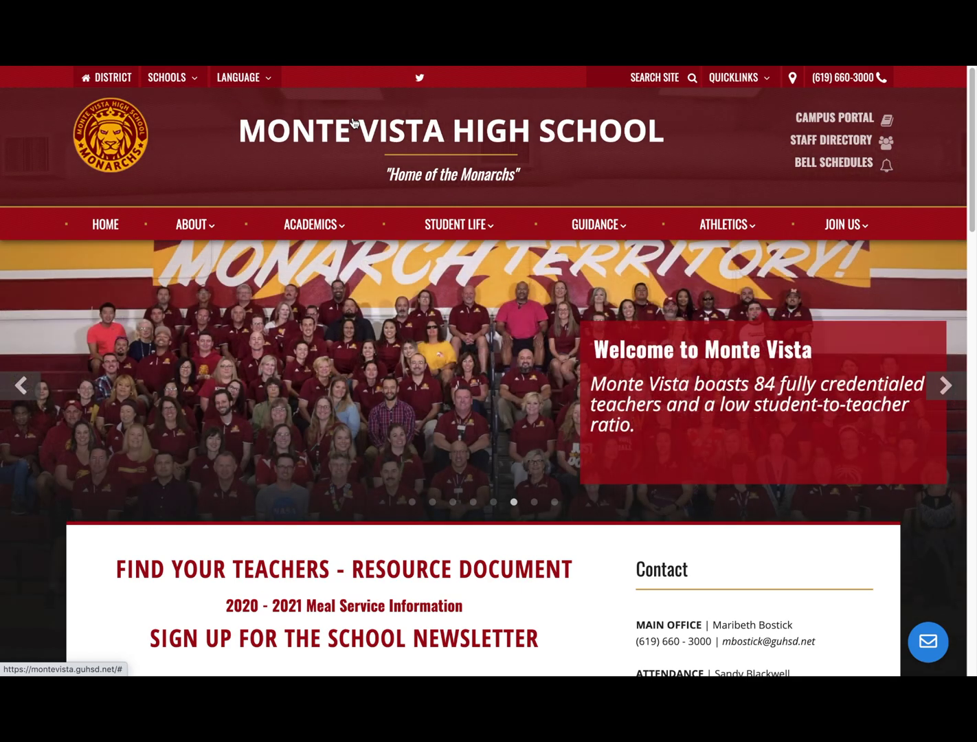
- Exit full screen, then stretch the Chrome window's corner and left edge across the desktop
mouse_move(373, 67)
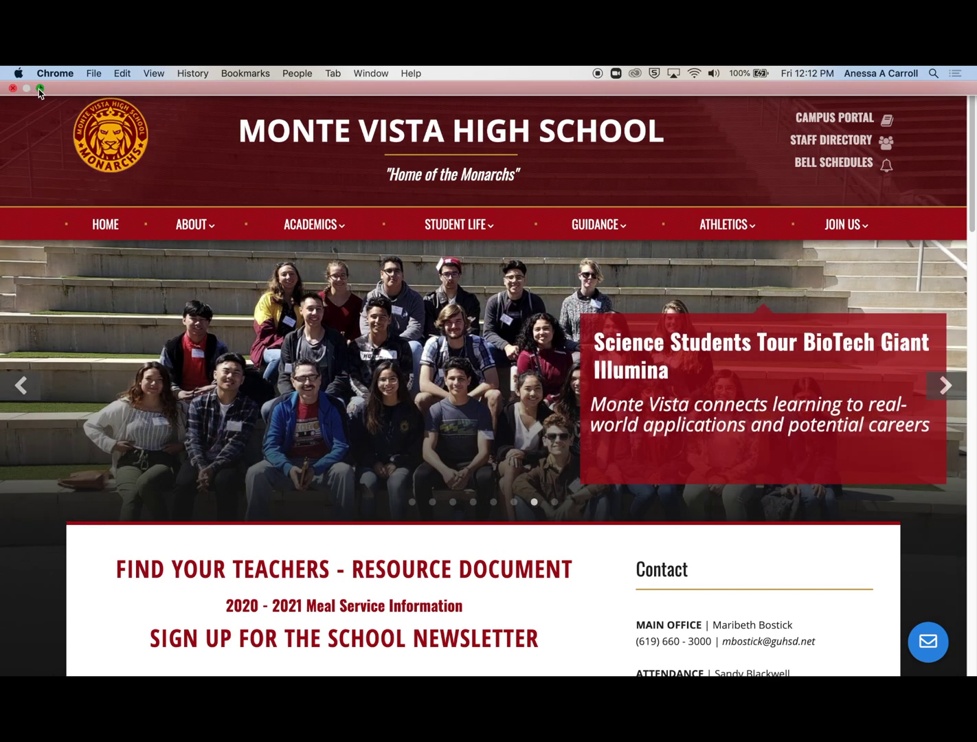
left_click(40, 89)
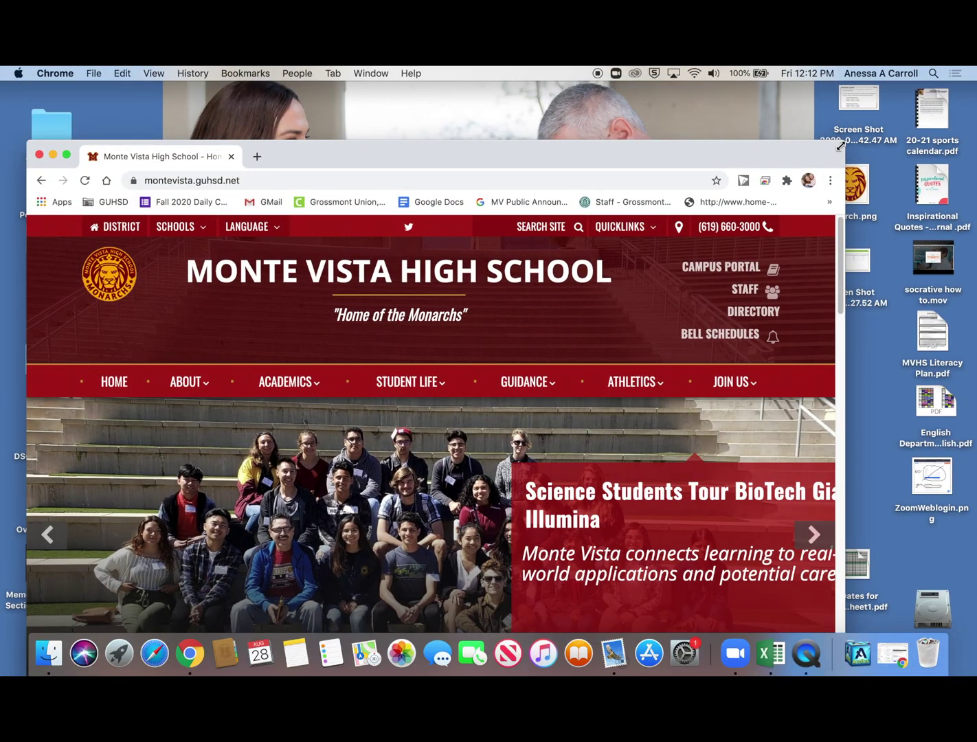
left_click_drag(841, 146, 965, 90)
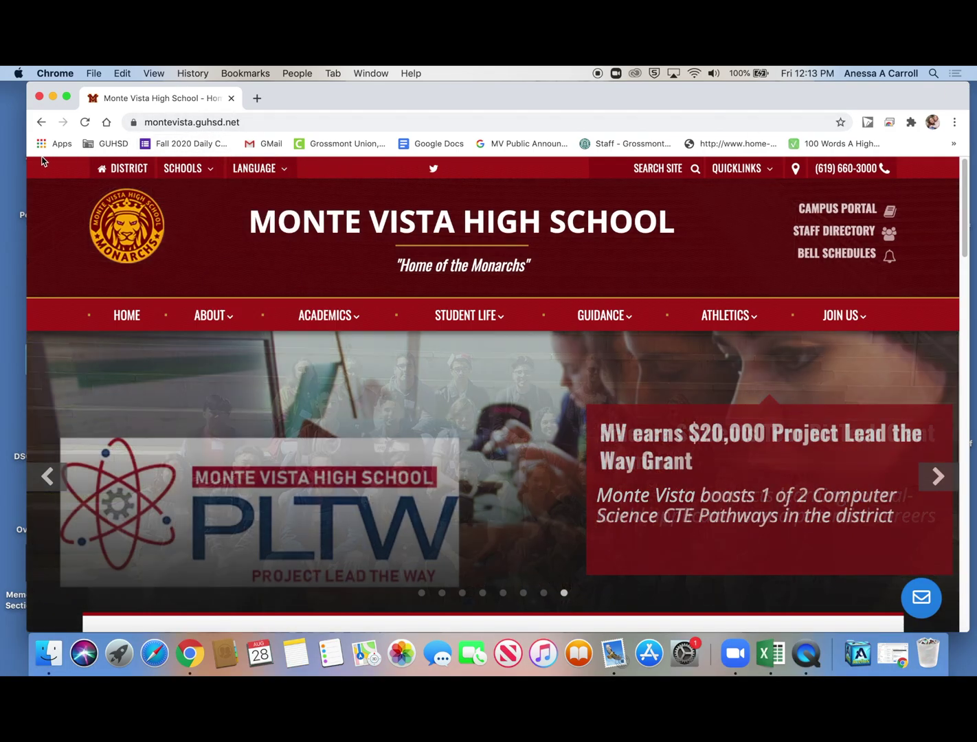
left_click_drag(26, 154, 0, 148)
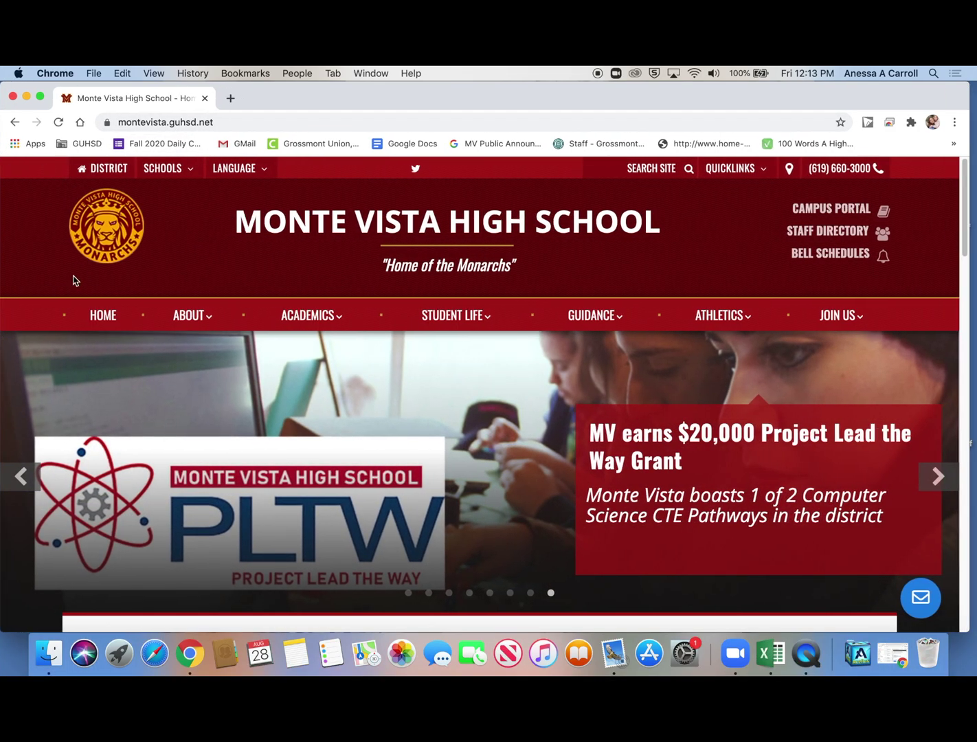
- Show the ATHLETICS dropdown menu in the site's top navigation bar
mouse_move(426, 313)
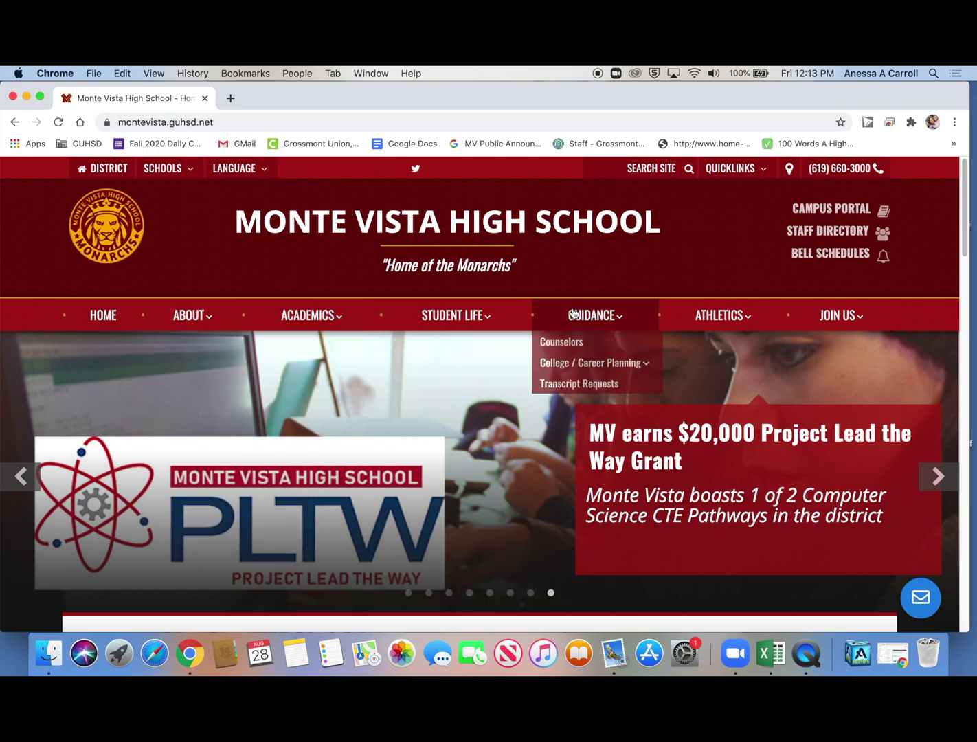
mouse_move(715, 316)
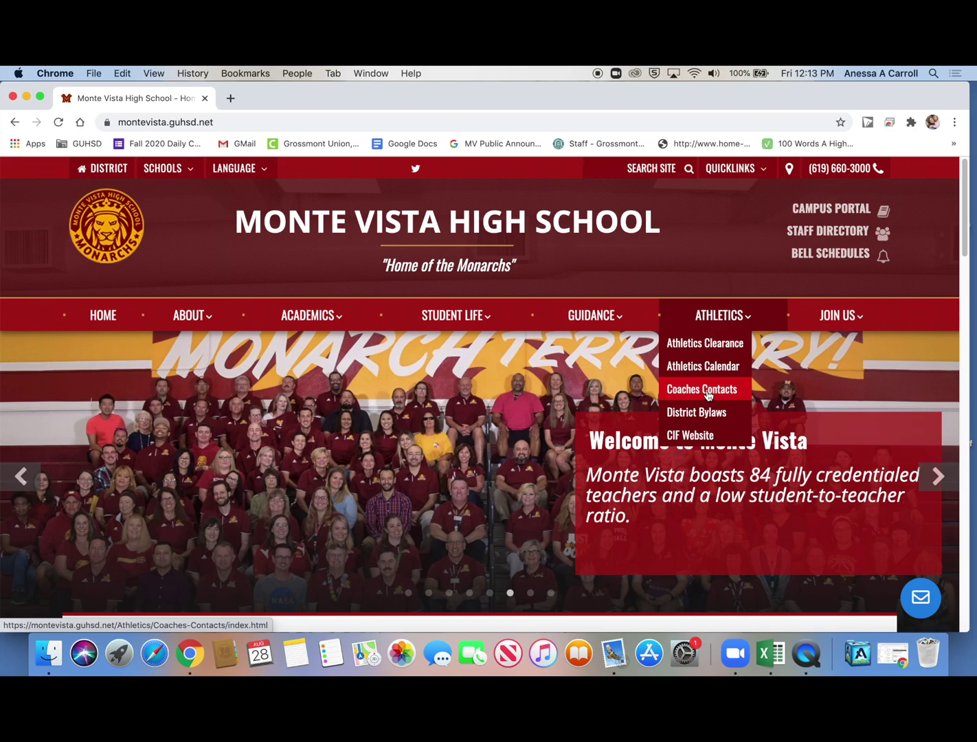
- Open Coaches Contacts and scroll through the fall, winter and spring coach tables
left_click(707, 394)
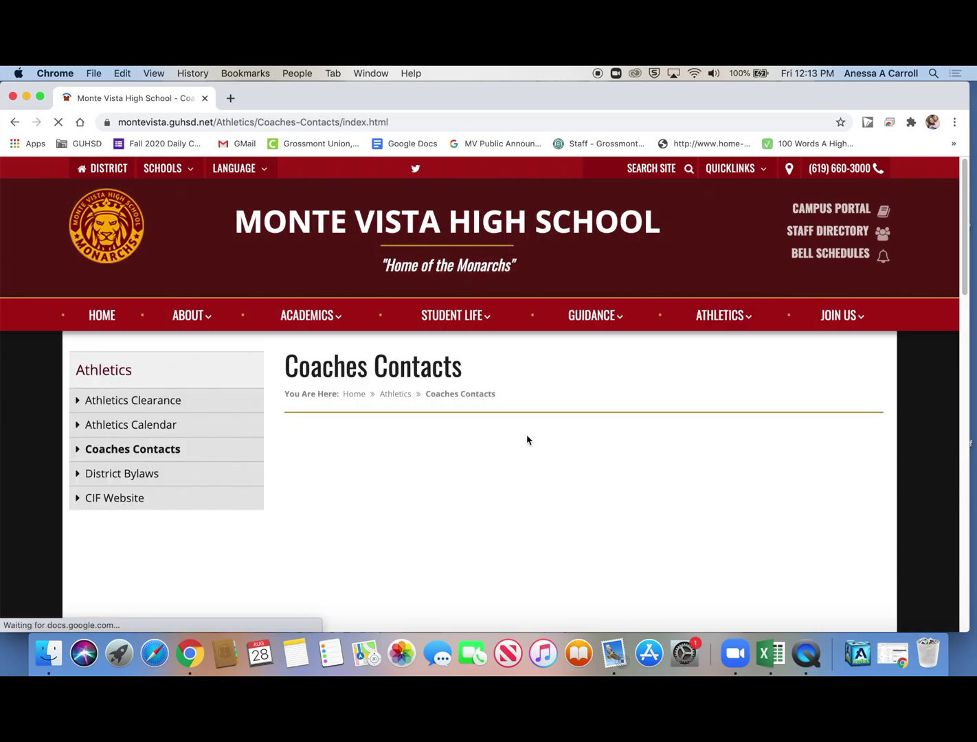
scroll(516, 482, "down", 3)
scroll(722, 517, "down", 6)
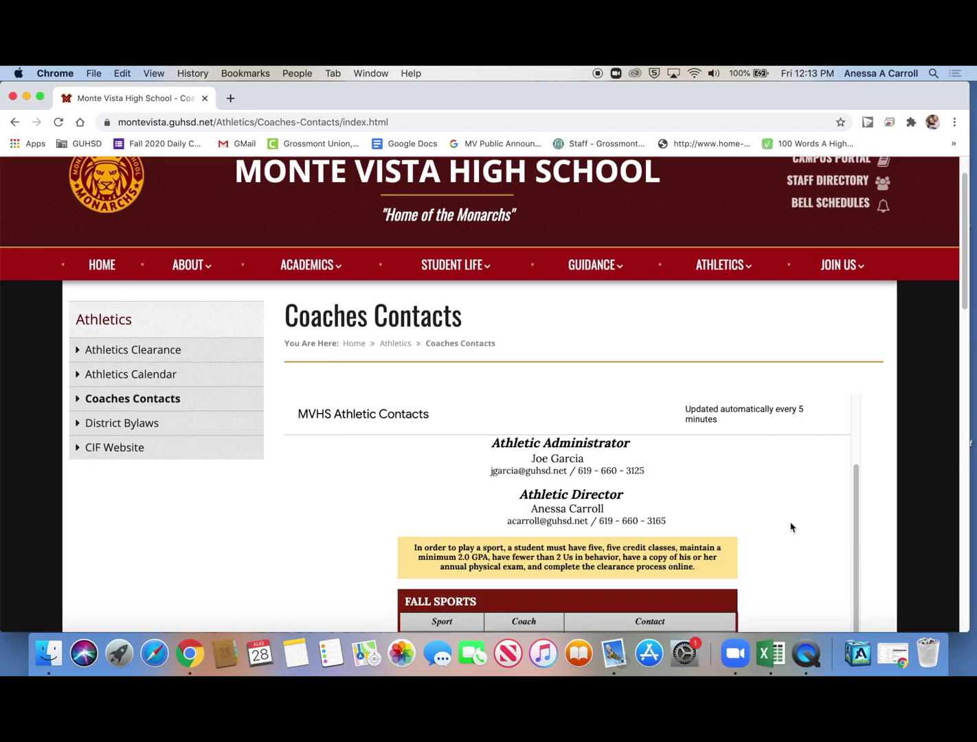
scroll(635, 474, "down", 3)
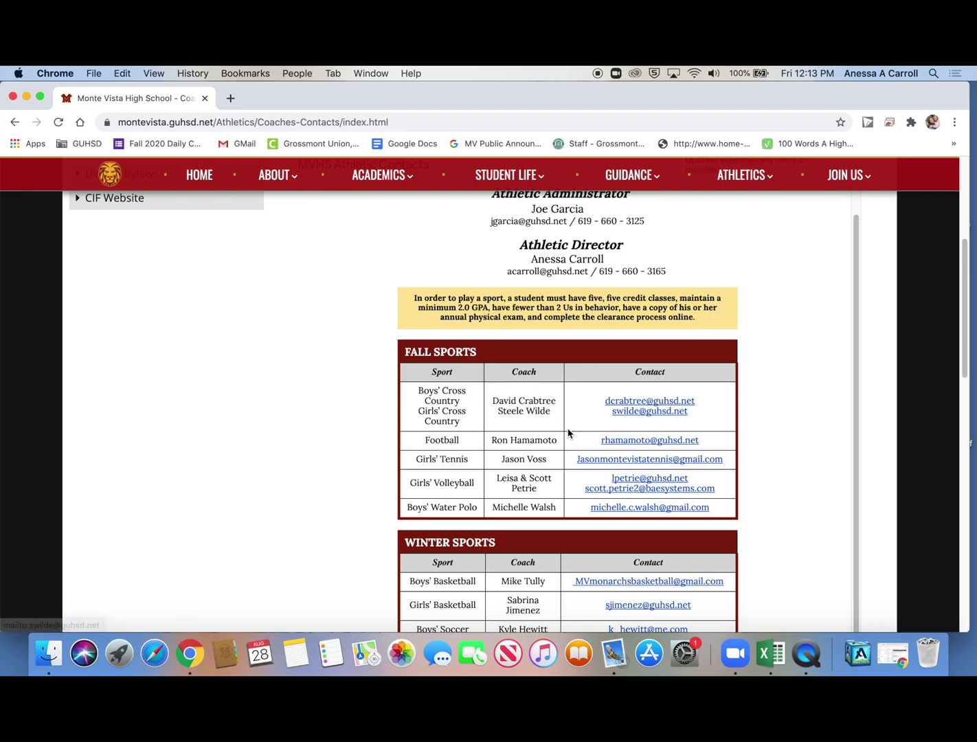
scroll(535, 453, "down", 10)
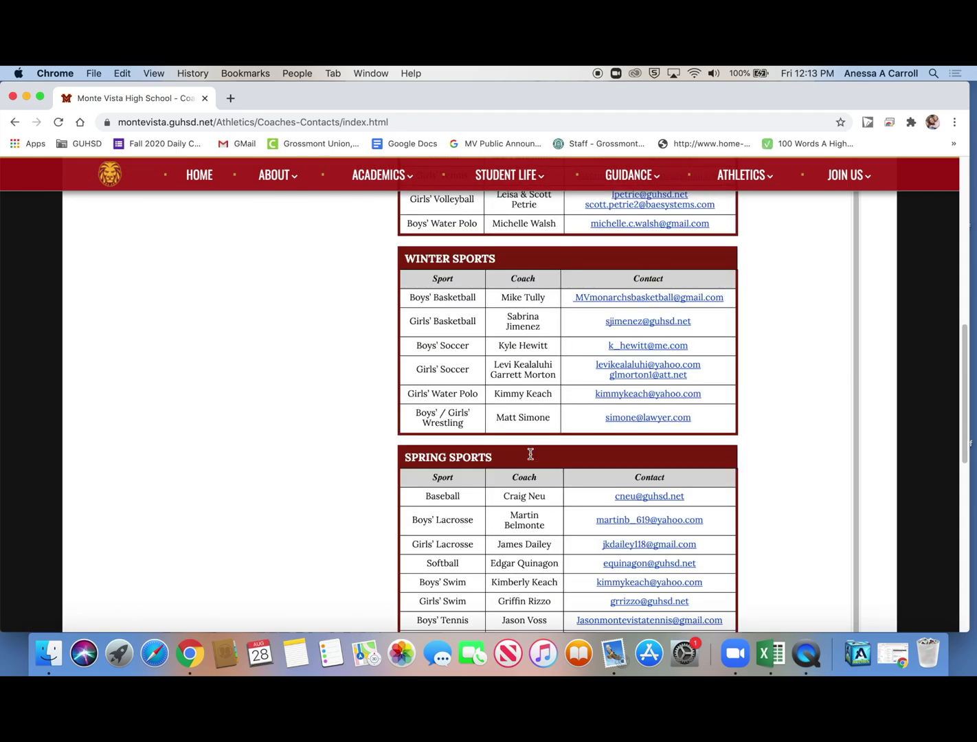
scroll(535, 453, "up", 15)
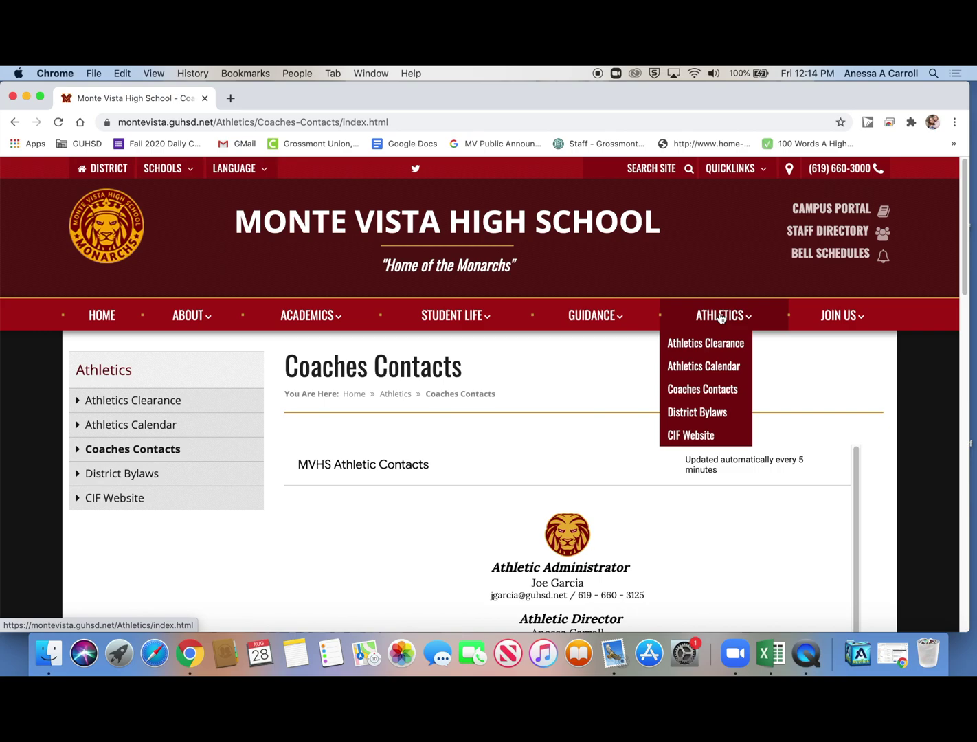
- Open the main ATHLETICS page and scroll through its staff contacts and Athletics Online panel
left_click(720, 317)
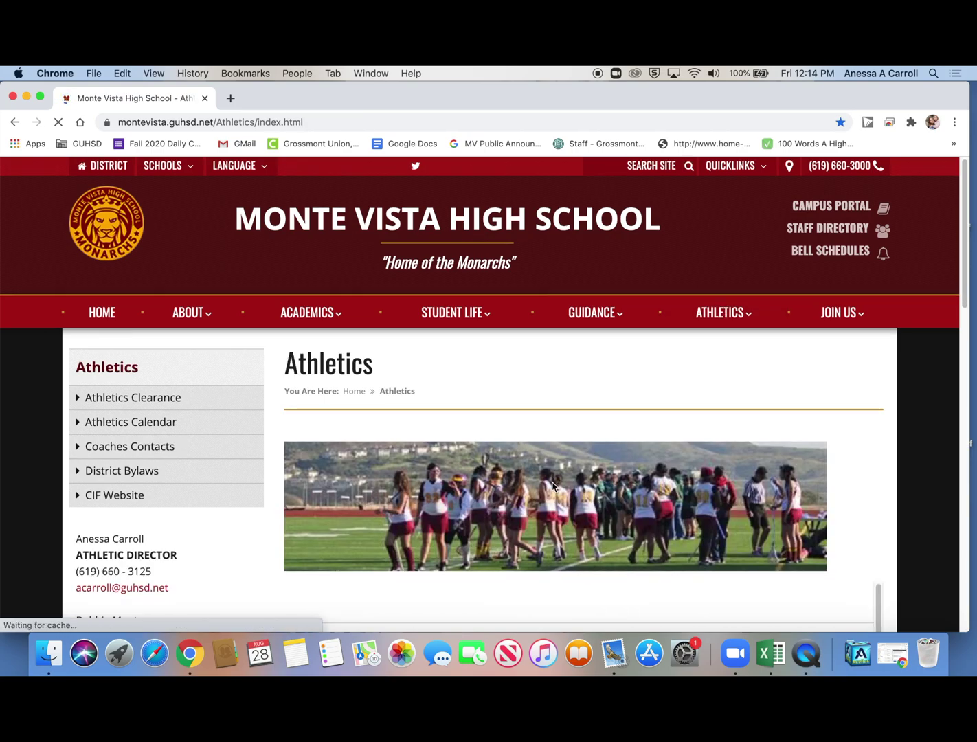
scroll(554, 487, "down", 1)
scroll(553, 486, "down", 1)
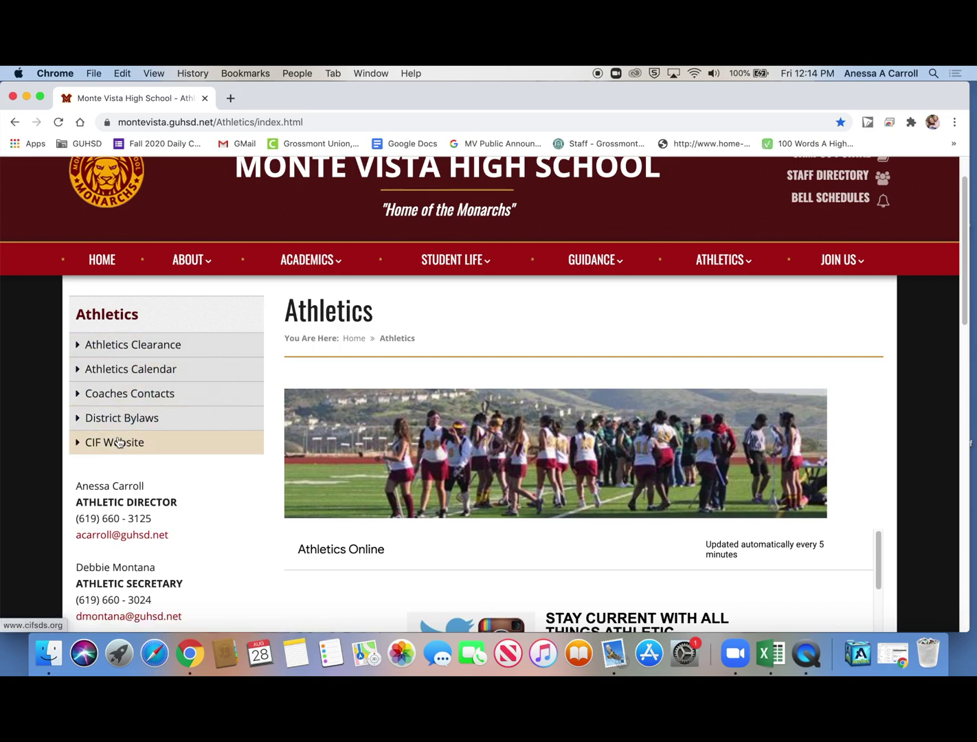
mouse_move(718, 263)
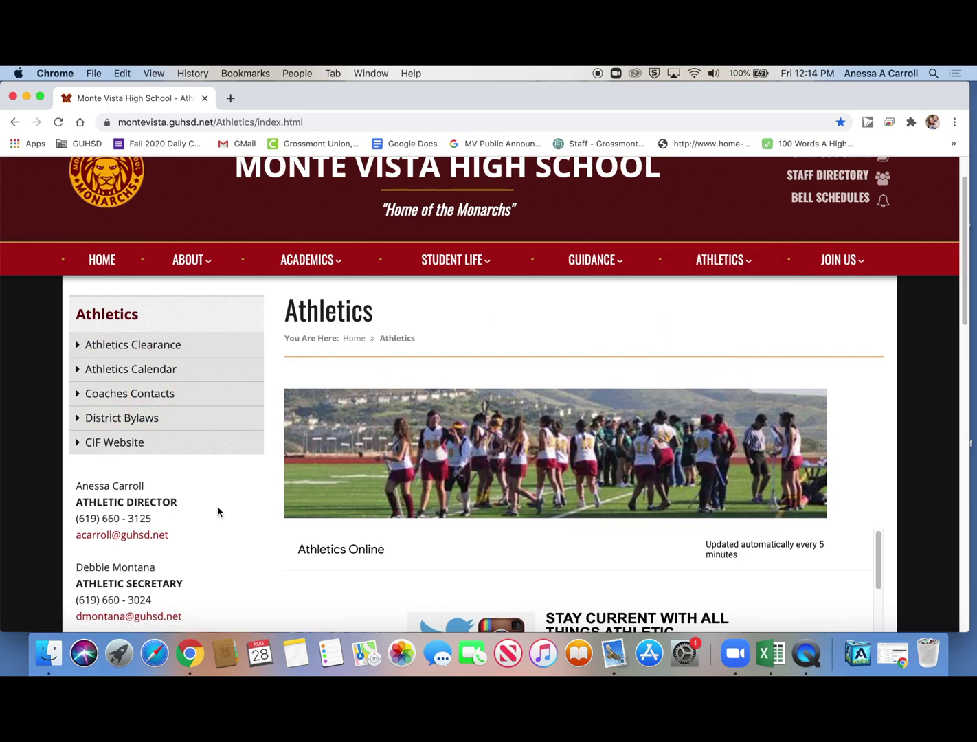
scroll(199, 513, "down", 5)
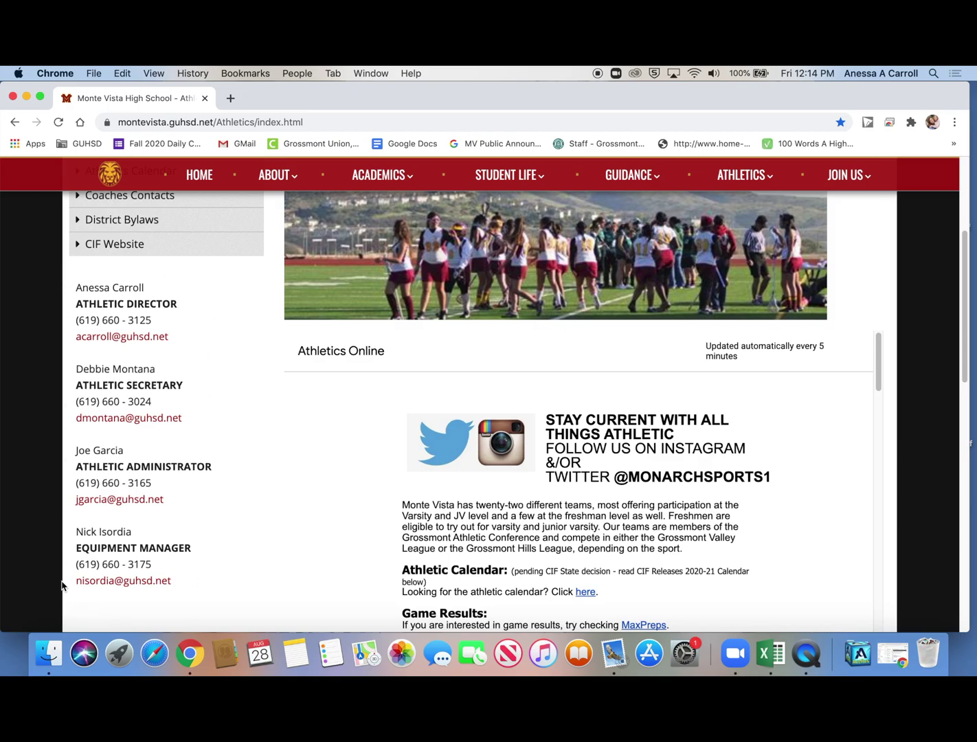
scroll(519, 409, "down", 2)
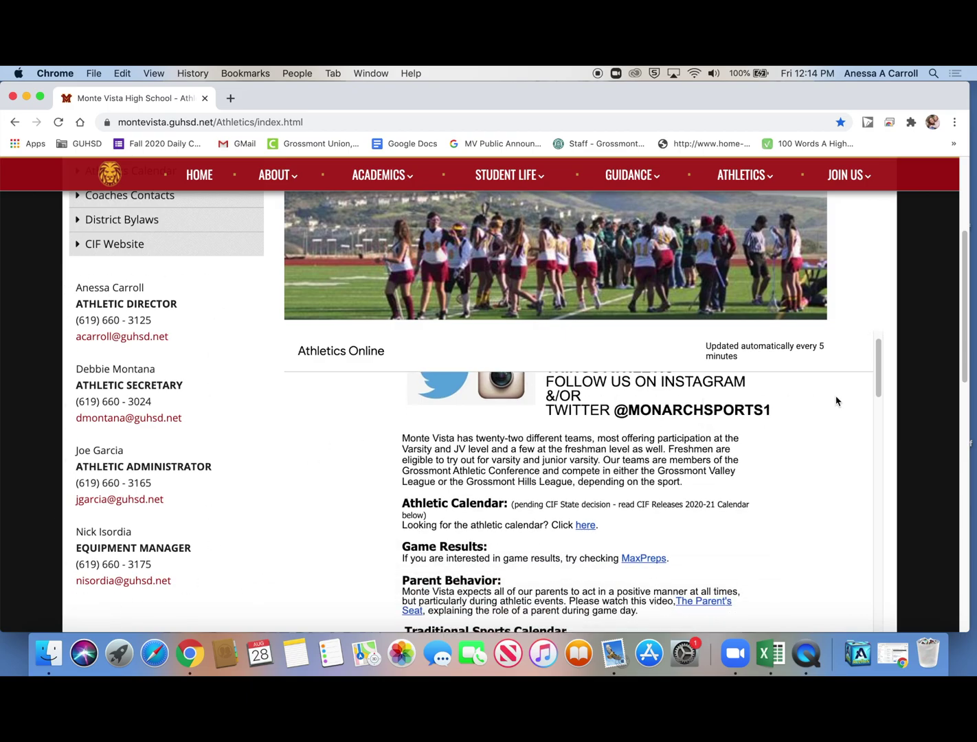
scroll(836, 401, "up", 2)
scroll(879, 369, "down", 4)
scroll(881, 361, "up", 4)
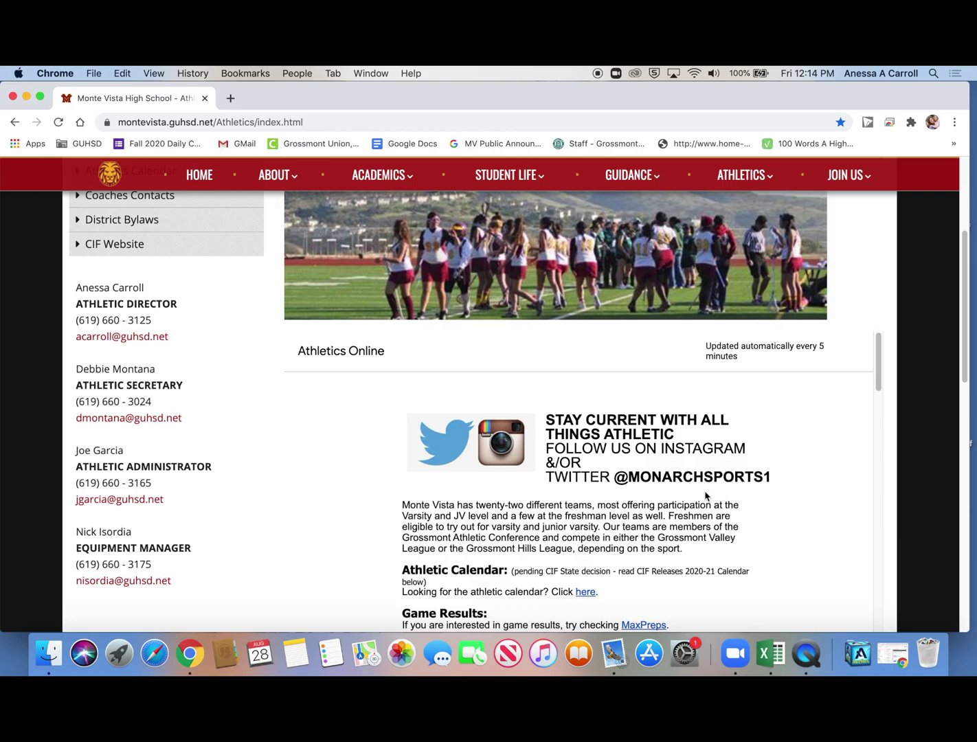
- Scroll the Athletics Online panel past Game Results and Parent Behavior to the sports calendars
scroll(522, 543, "down", 2)
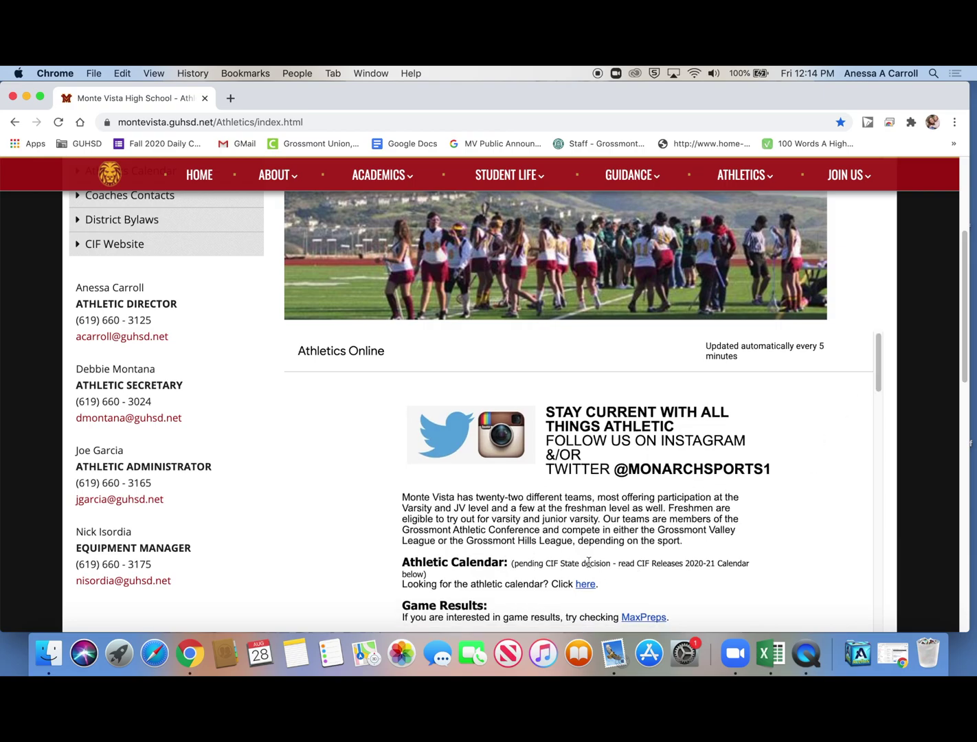
scroll(498, 573, "down", 3)
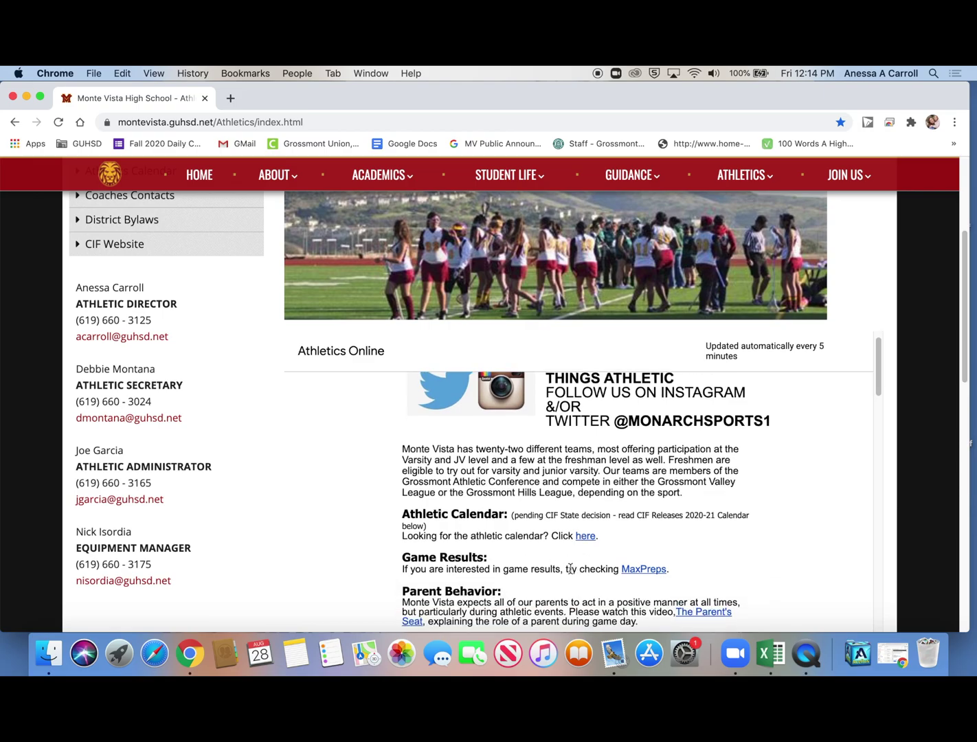
scroll(484, 574, "down", 1)
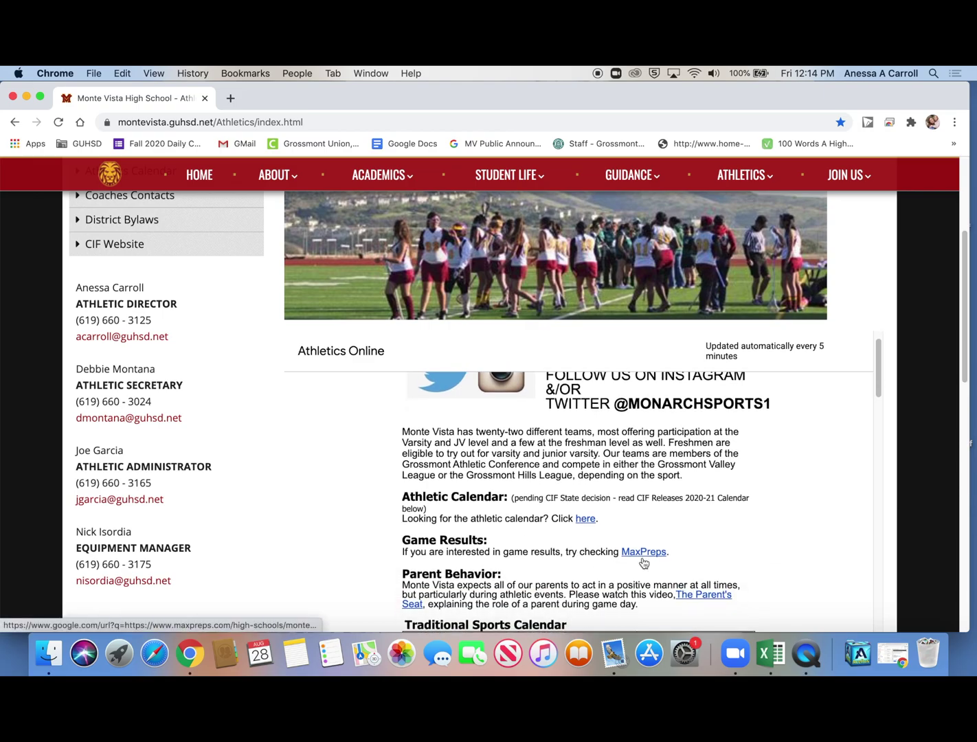
scroll(644, 562, "down", 5)
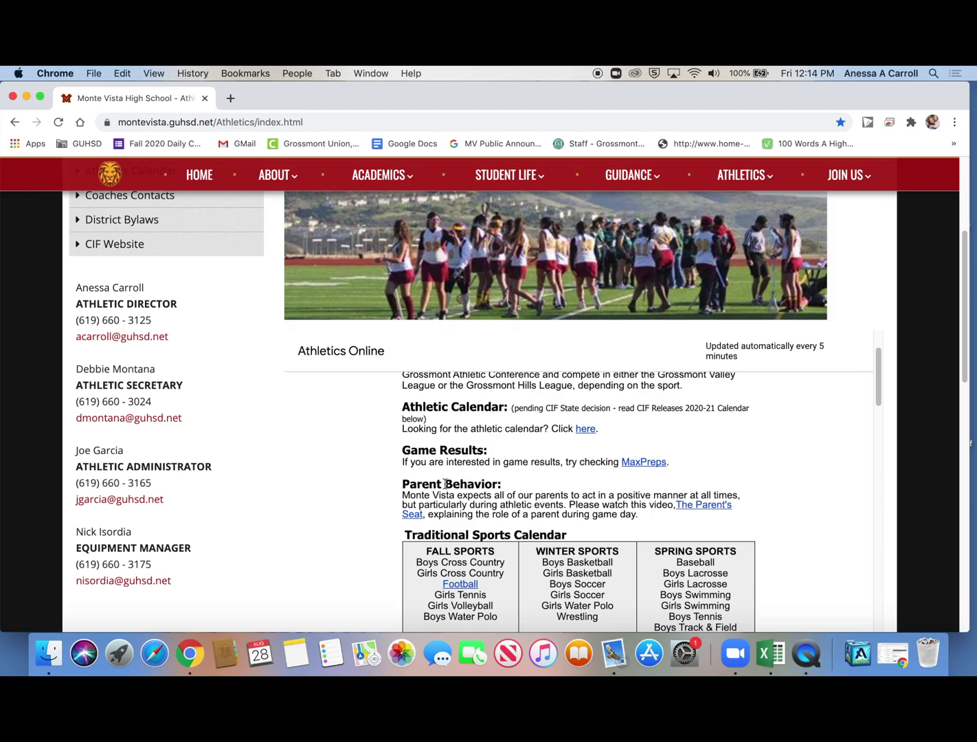
scroll(568, 529, "down", 2)
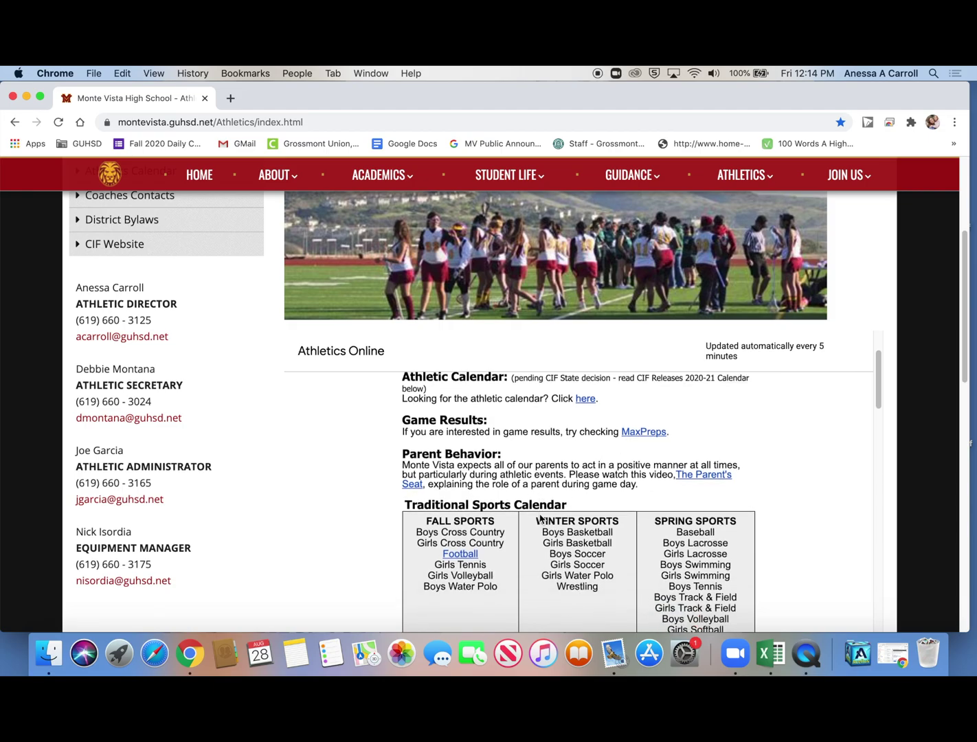
scroll(545, 522, "down", 6)
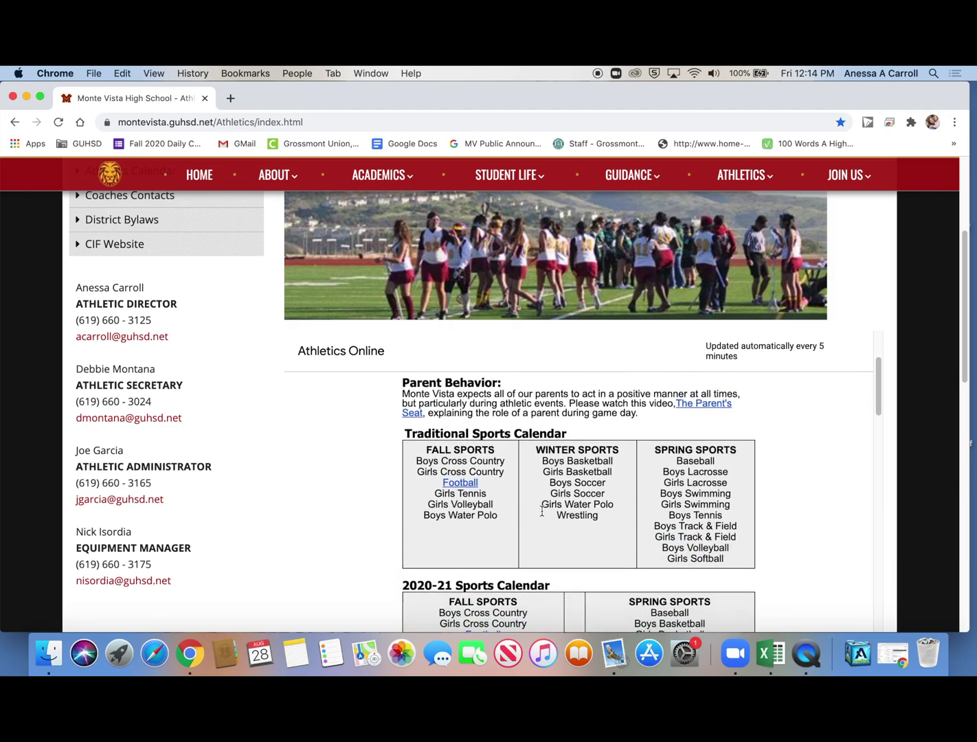
scroll(541, 511, "down", 1)
scroll(541, 512, "down", 1)
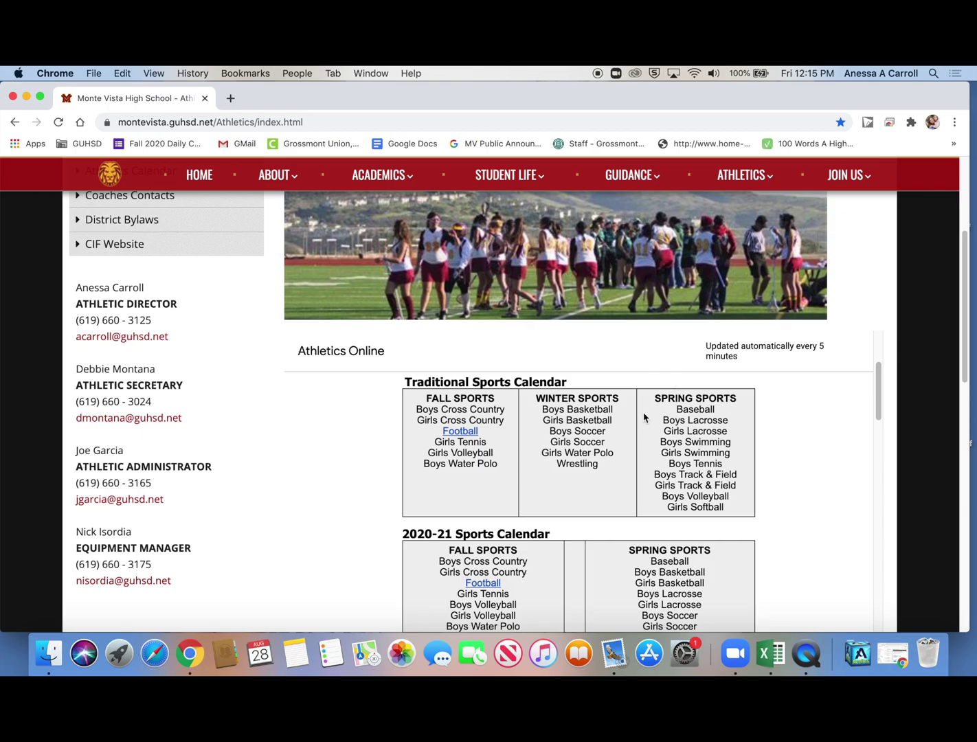
- Highlight the FALL SPORTS heading in the 2020-21 Sports Calendar, then clear the highlight
left_click_drag(879, 382, 881, 397)
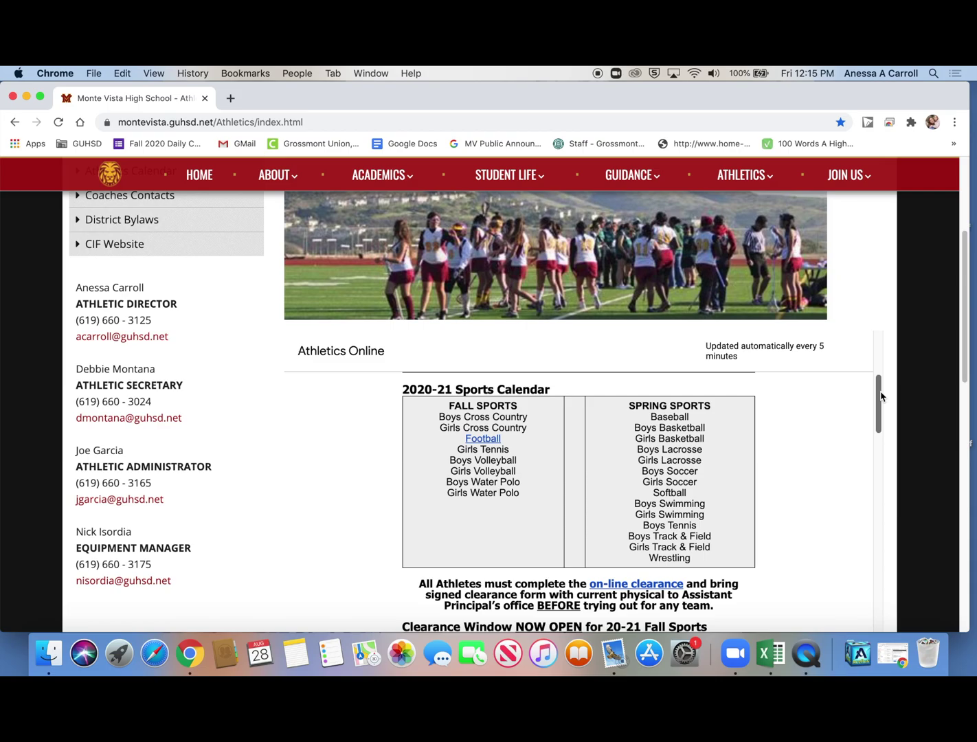
scroll(662, 453, "up", 5)
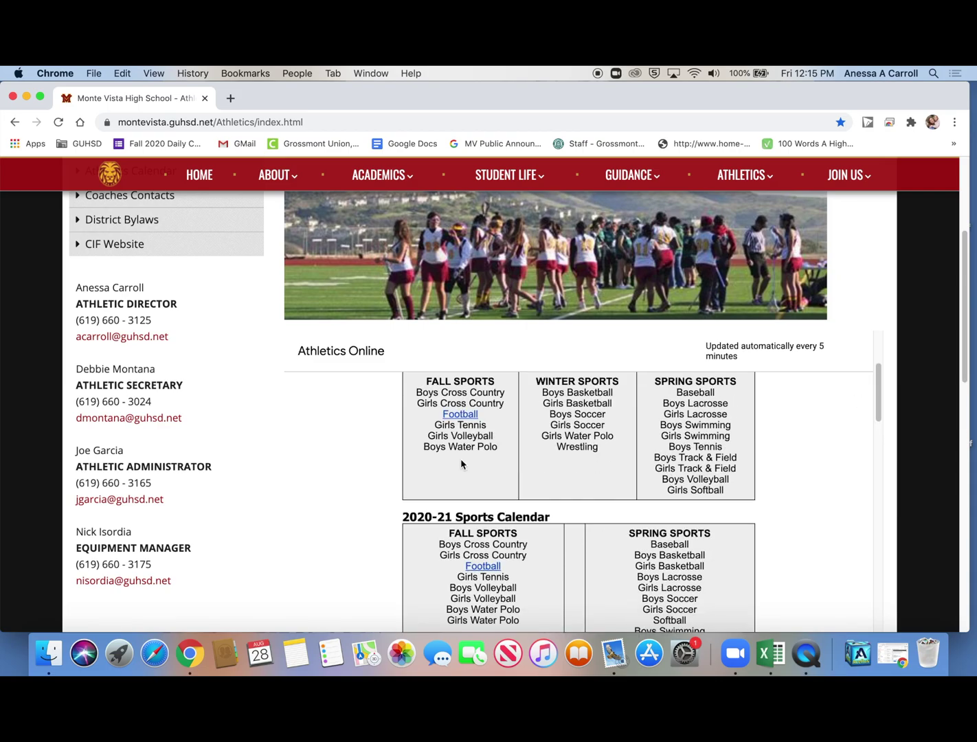
scroll(571, 495, "down", 1)
scroll(570, 495, "down", 2)
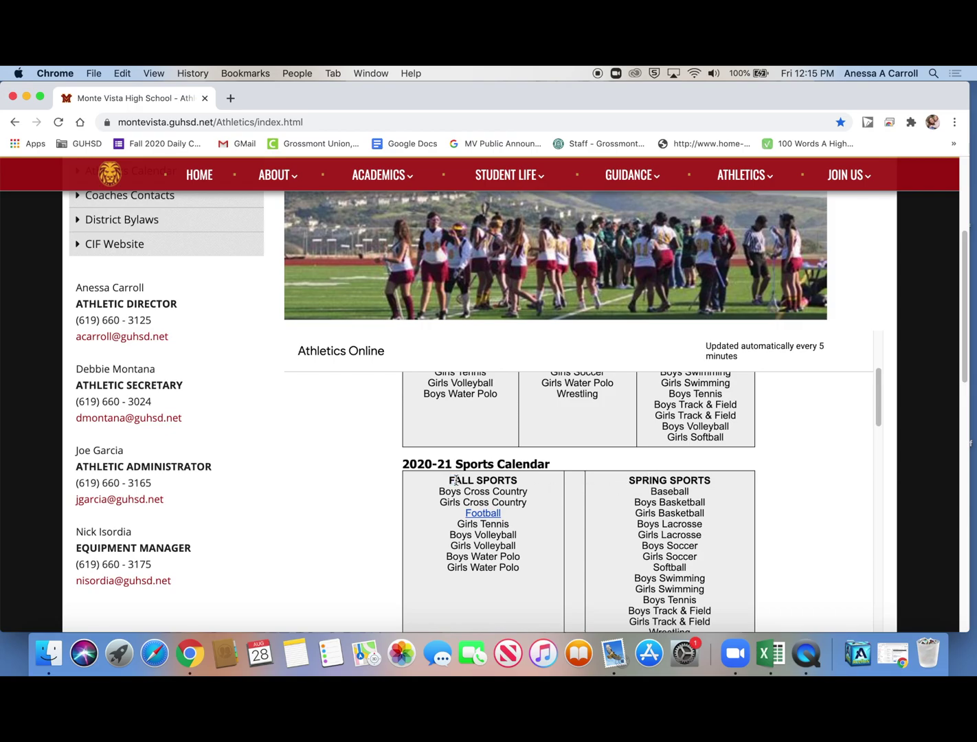
left_click_drag(450, 480, 517, 481)
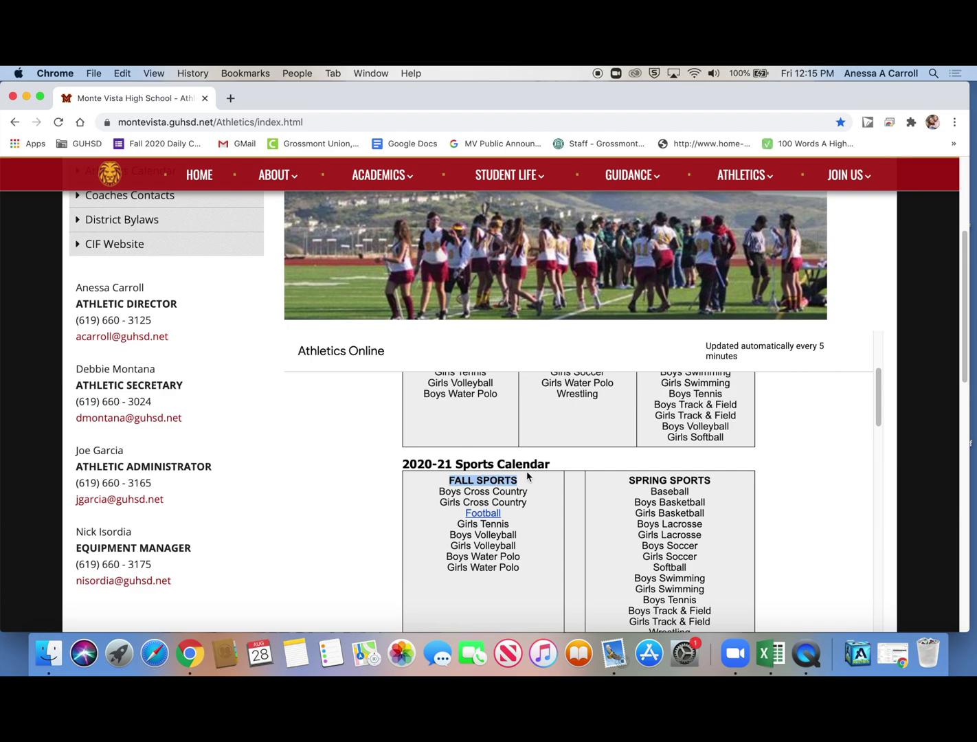
left_click(451, 480)
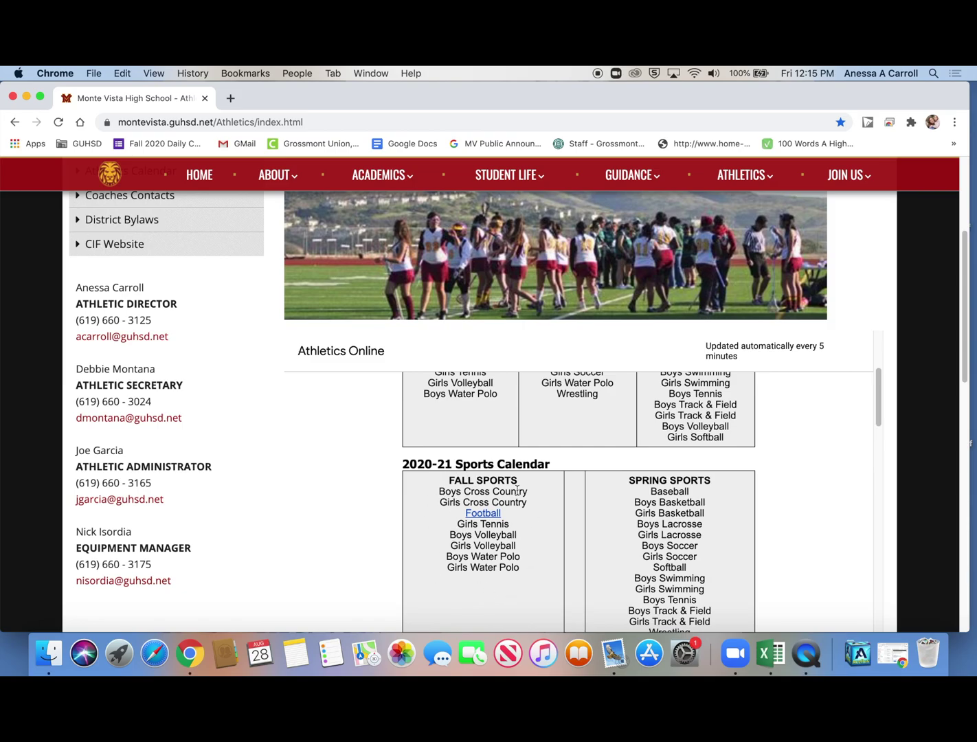
- Open the Monarch Football site from the Football link, then close its tab
left_click(483, 514)
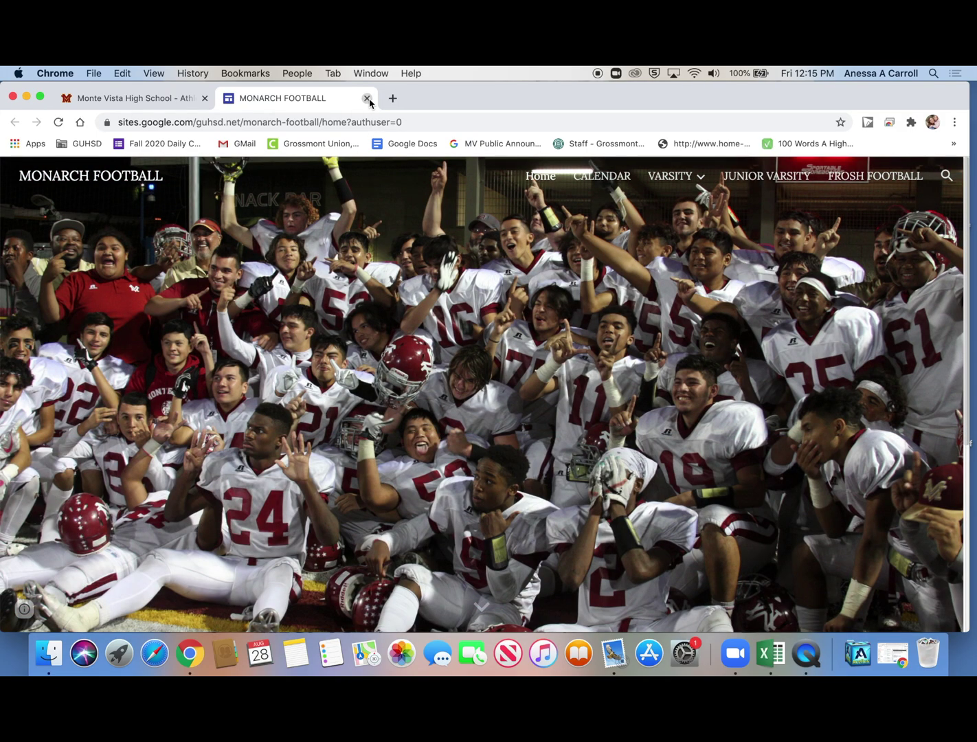
left_click(367, 98)
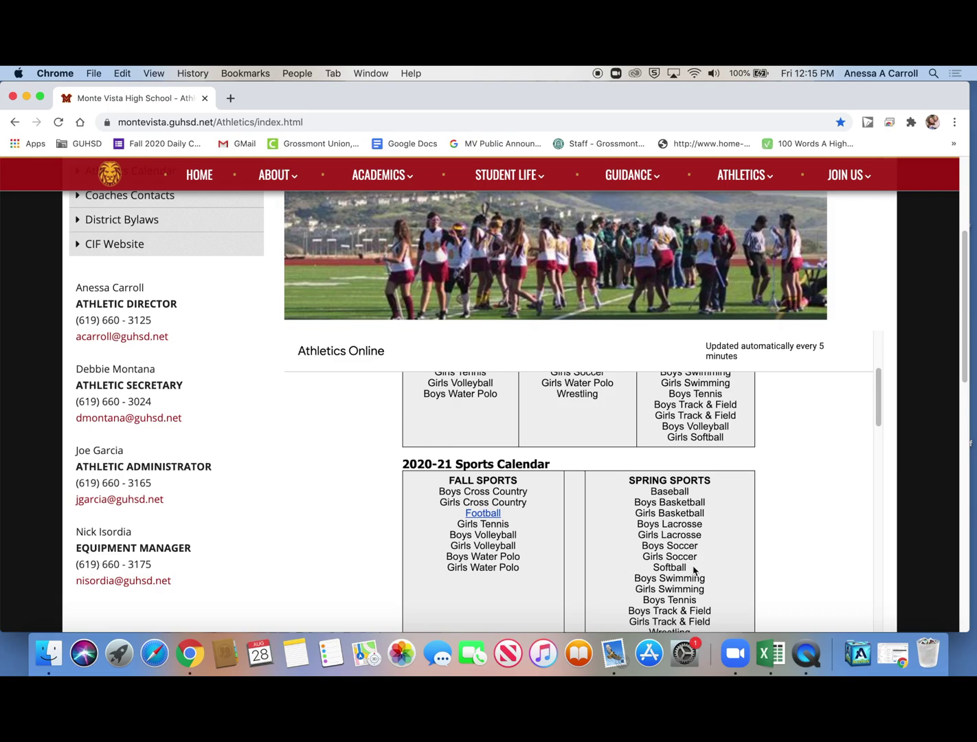
- Scroll below the calendar to the 'Clearance Window NOW OPEN for 20-21 Fall Sports' notice
scroll(664, 571, "down", 2)
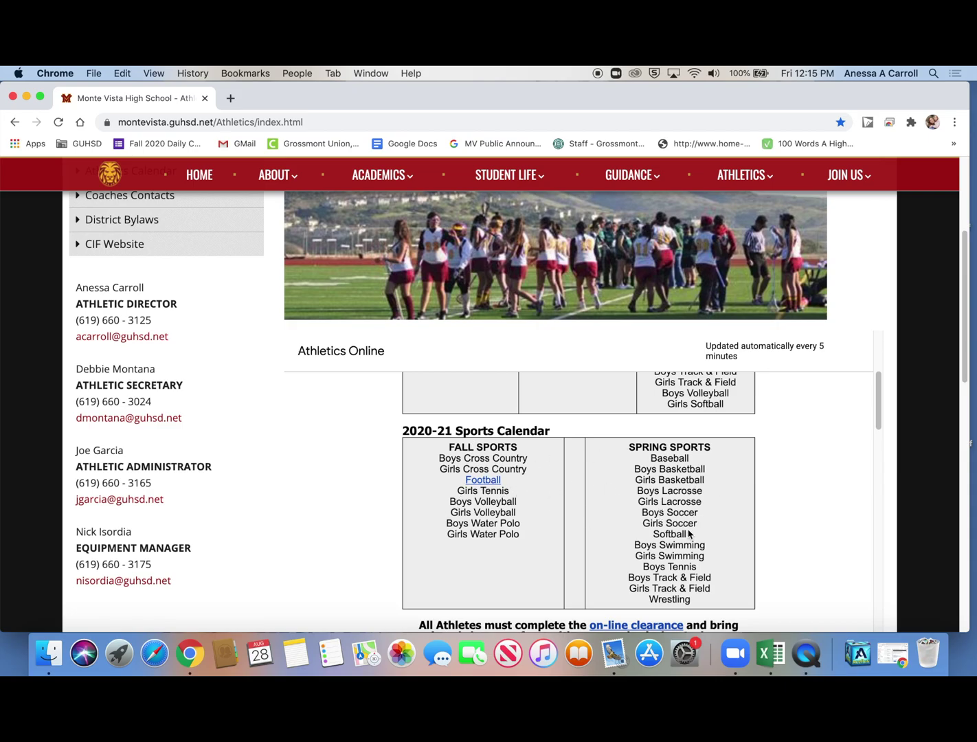
scroll(689, 533, "down", 4)
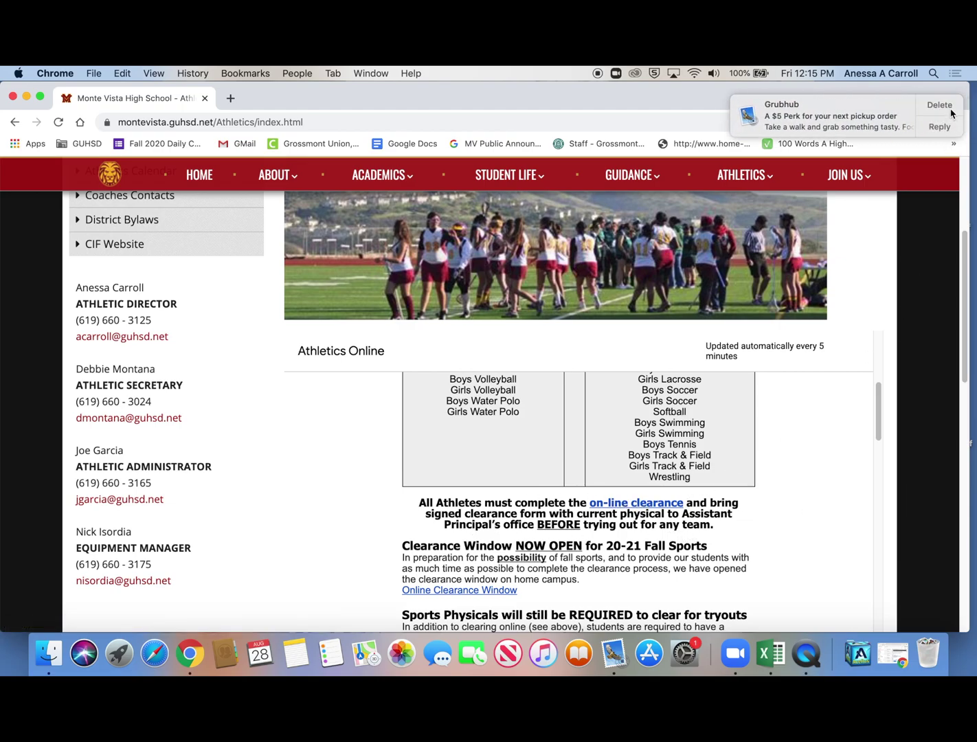
left_click(952, 111)
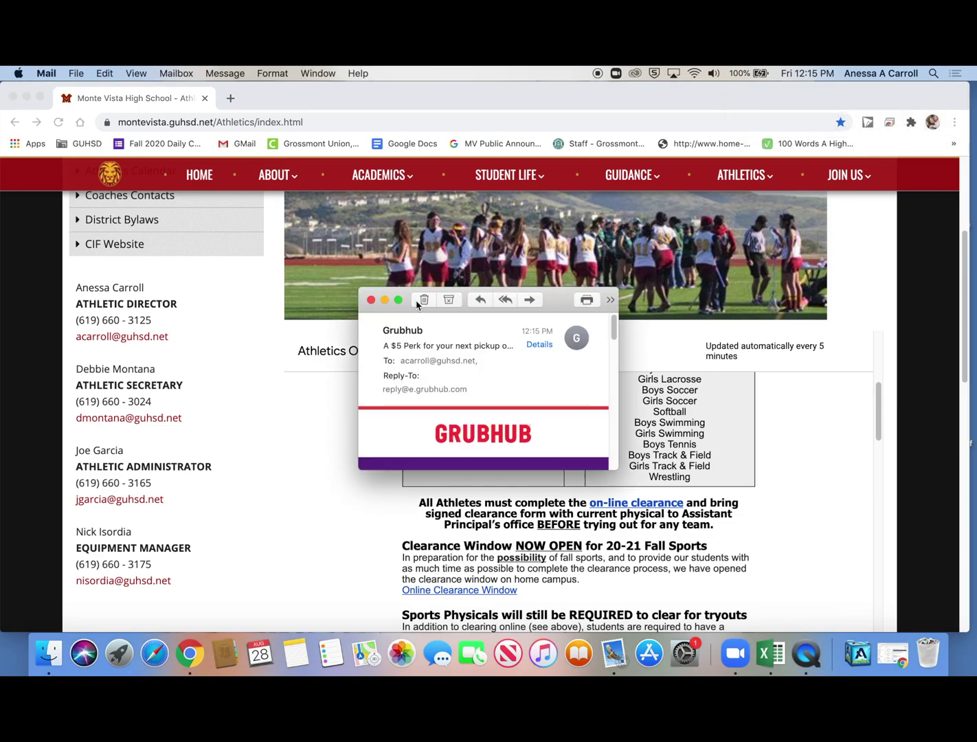
left_click(371, 300)
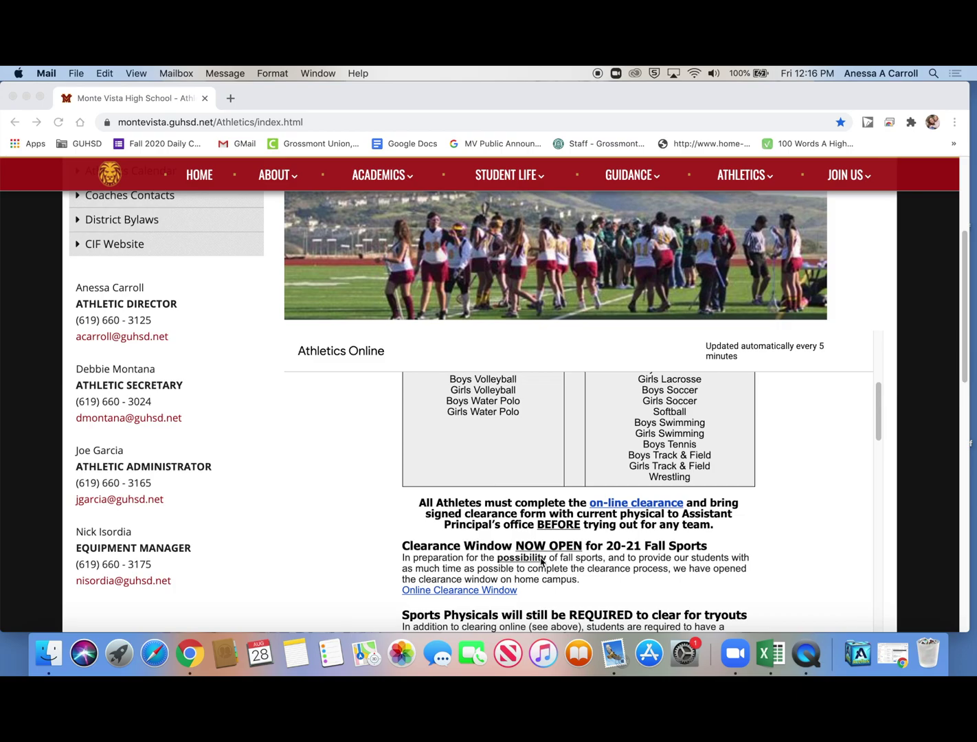
- Bring the Athletics page forward and drag the Athletics Online scrollbar down through the news items
scroll(508, 567, "down", 3)
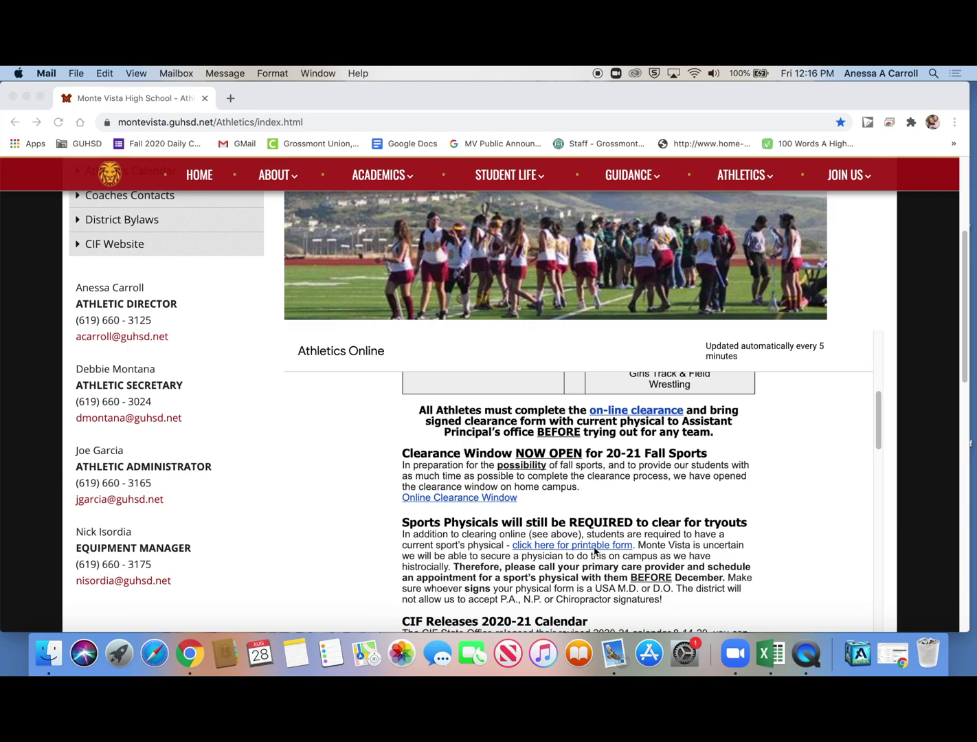
left_click(879, 444)
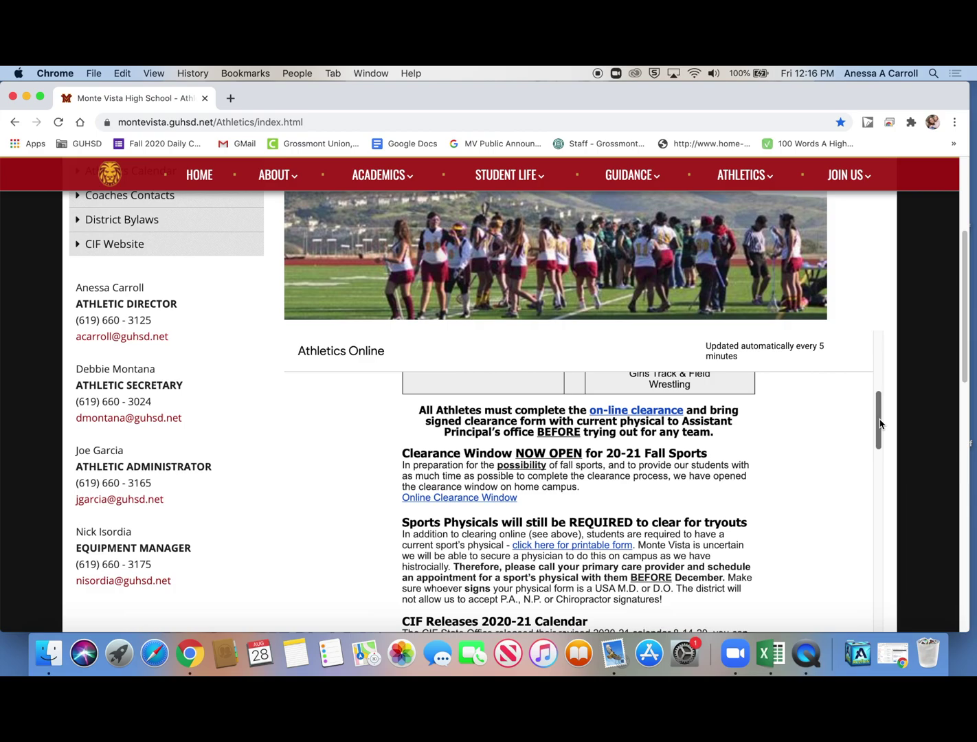
mouse_move(880, 414)
left_mouse_down()
mouse_move(878, 389)
mouse_move(878, 437)
left_mouse_up()
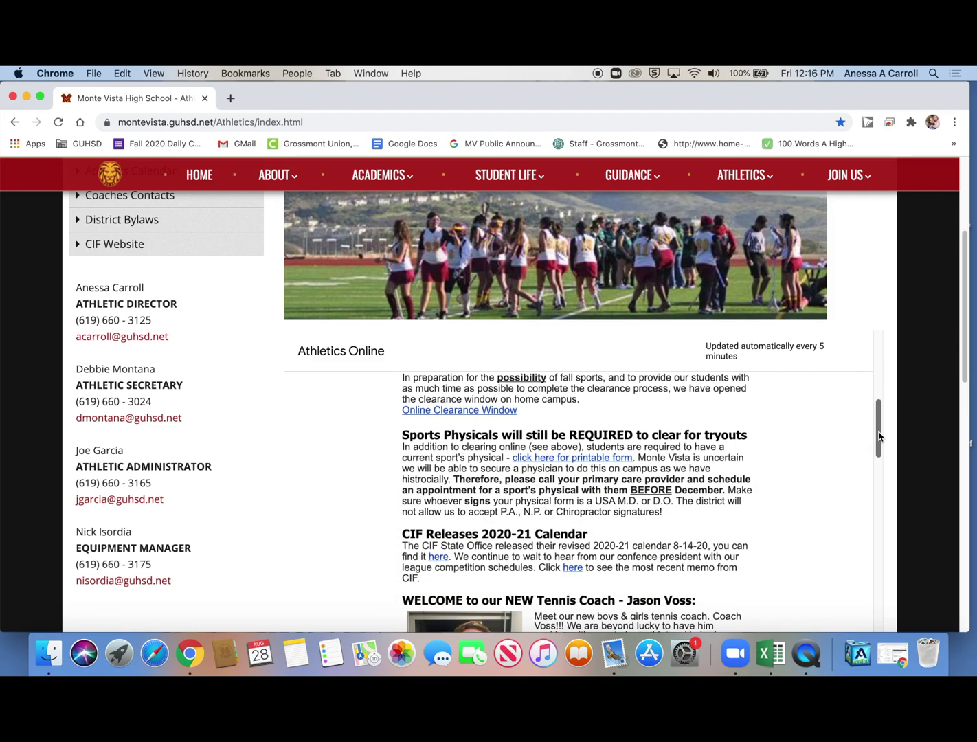
left_click_drag(879, 436, 880, 449)
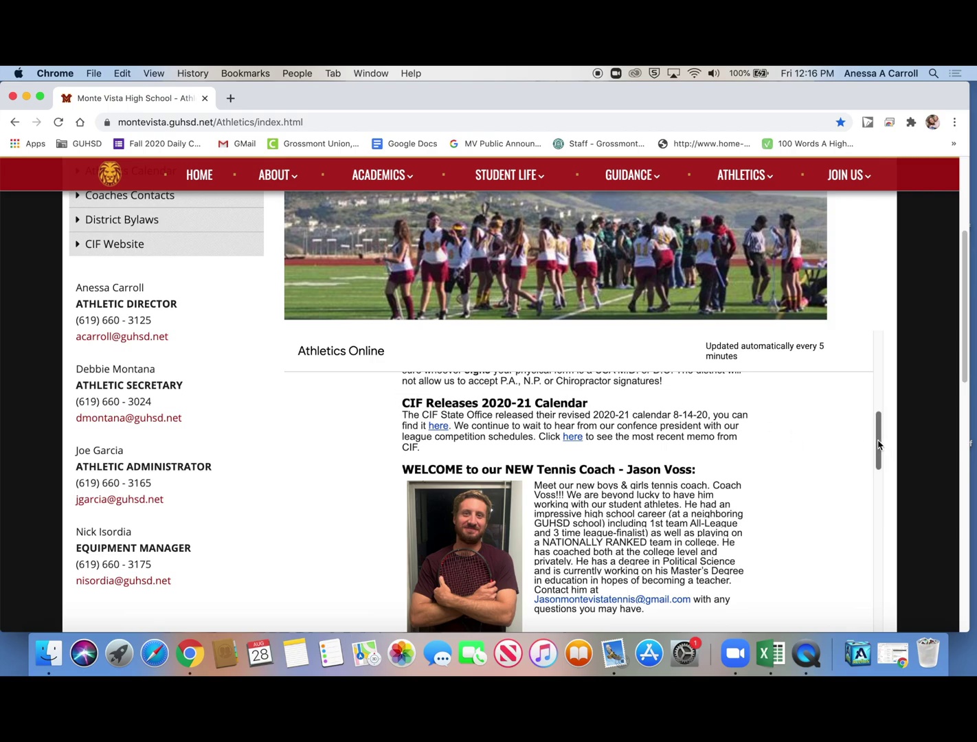
scroll(867, 450, "down", 2)
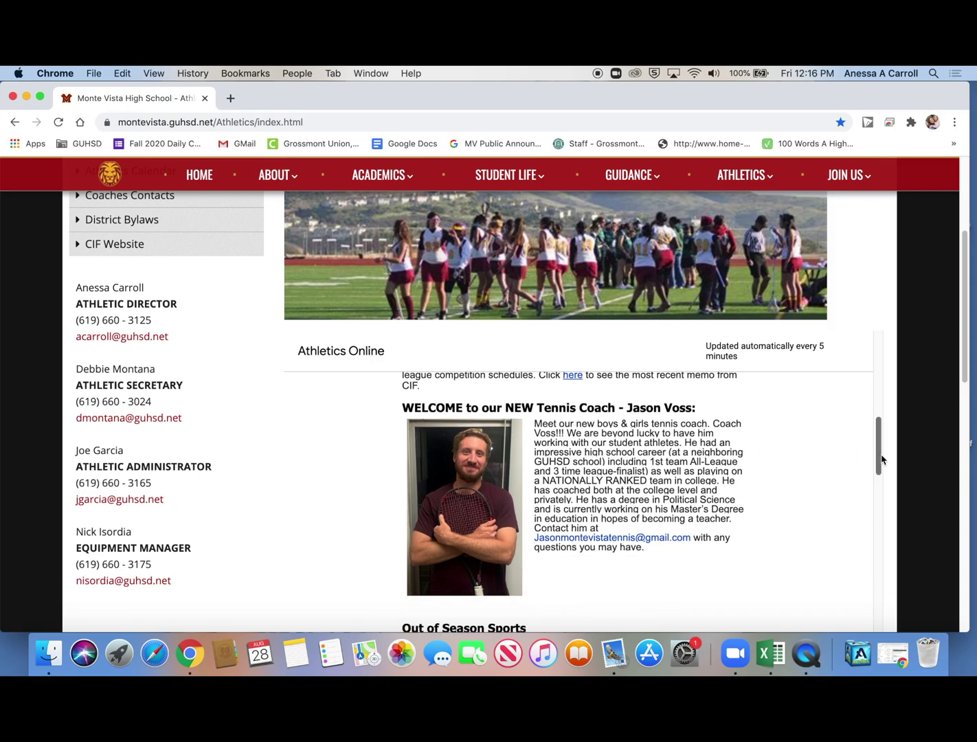
left_click_drag(878, 448, 878, 469)
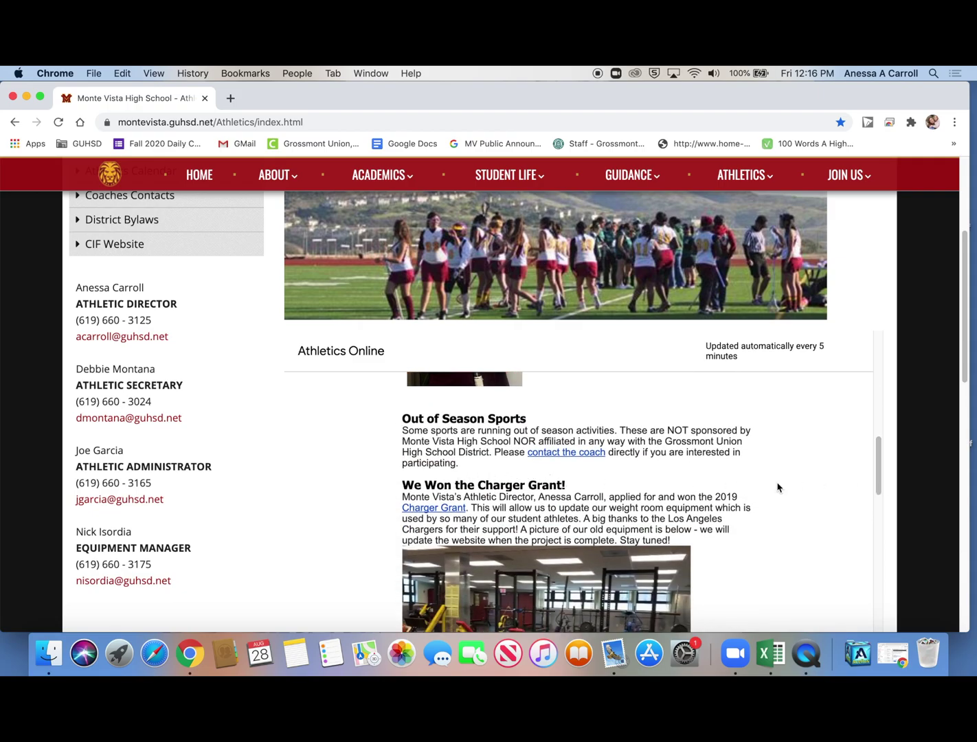
left_click_drag(879, 463, 879, 473)
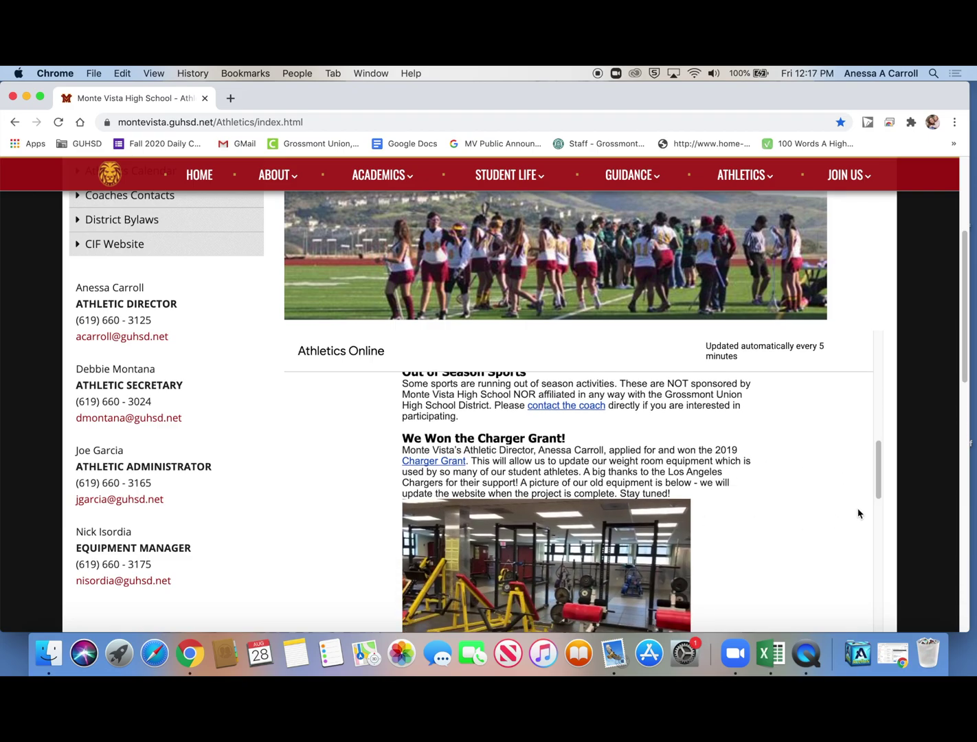
- Continue down to Monte Vista in the News, then drag the feed back to its top
left_click_drag(879, 472, 879, 496)
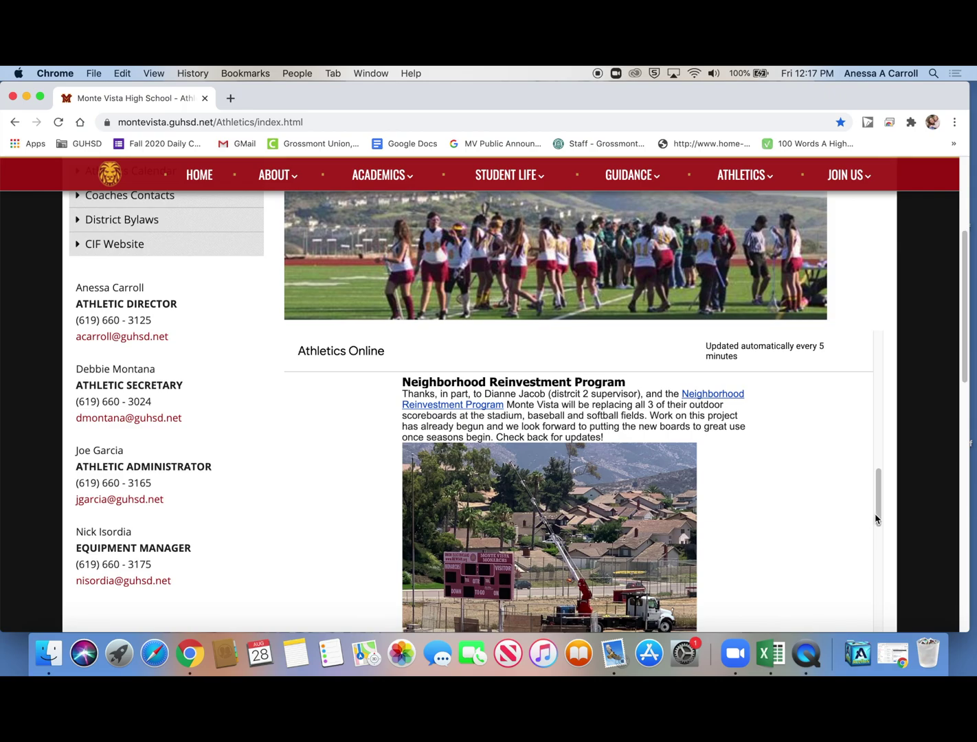
left_click_drag(878, 504, 878, 527)
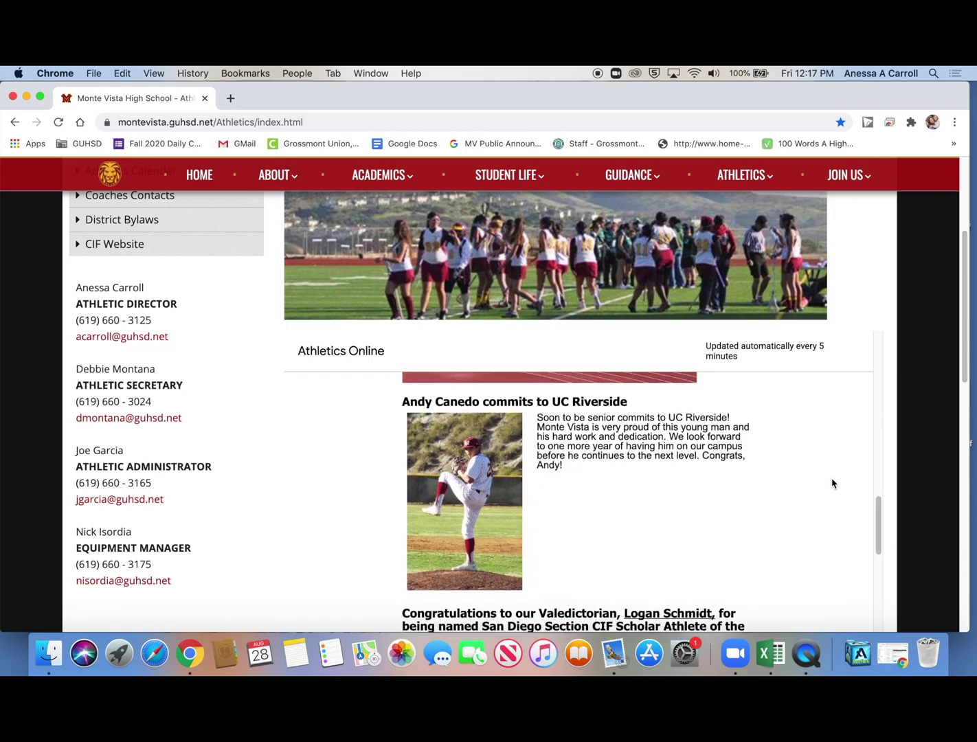
left_click_drag(880, 517, 876, 641)
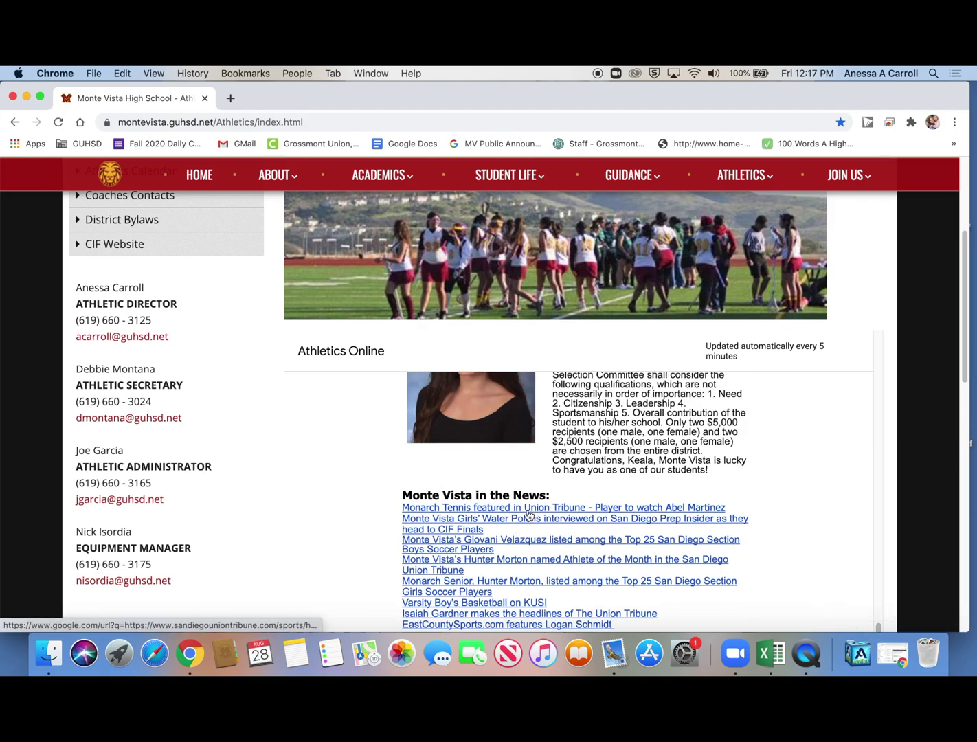
scroll(584, 533, "down", 3)
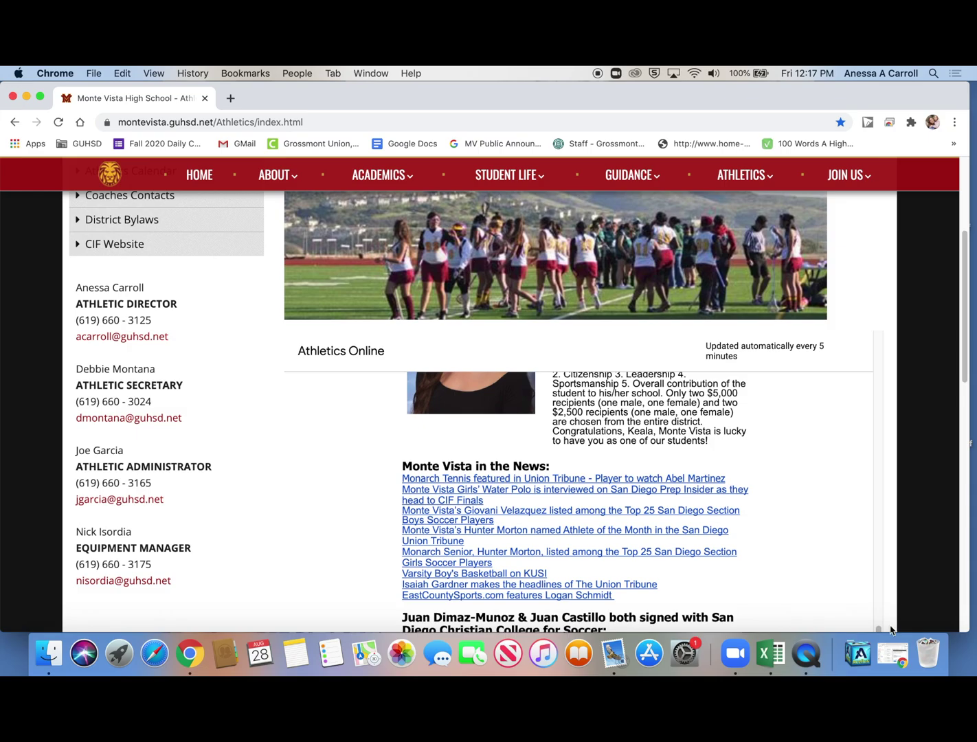
left_click_drag(880, 632, 867, 336)
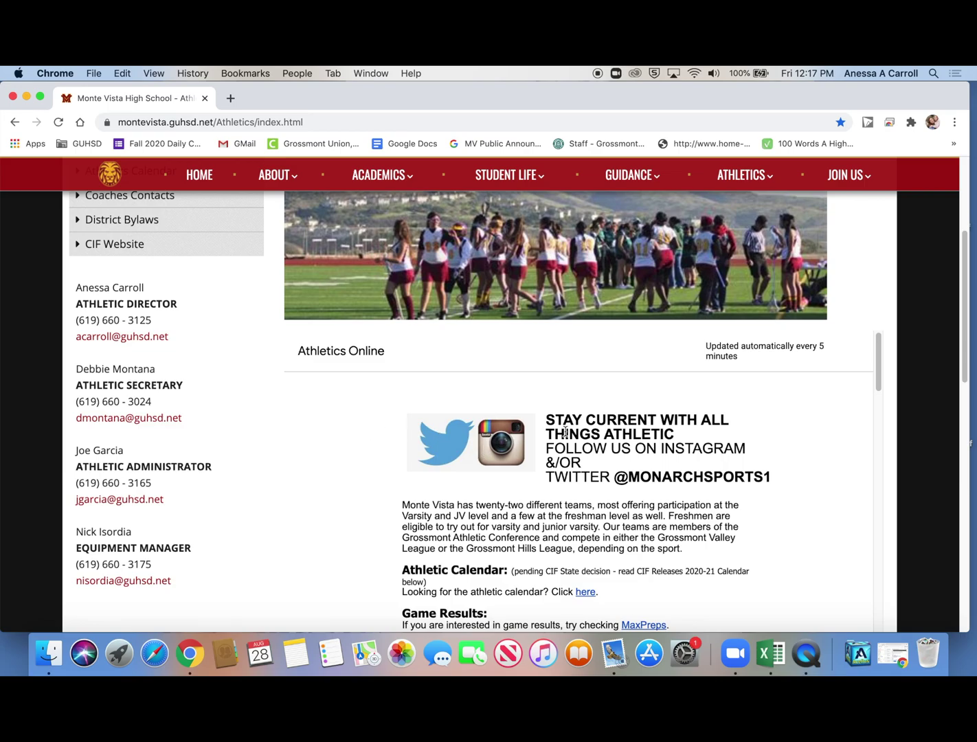
- Scroll back to the page header and show the ATHLETICS dropdown listing Athletics Clearance
scroll(550, 481, "down", 3)
scroll(541, 542, "up", 1)
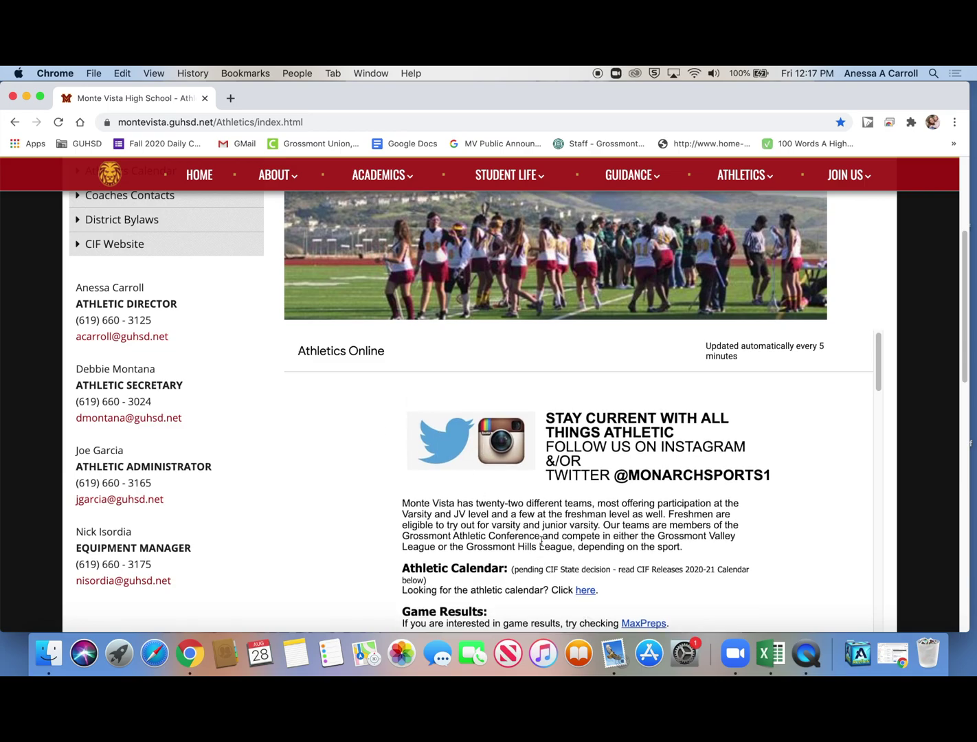
scroll(541, 542, "down", 5)
scroll(542, 547, "down", 4)
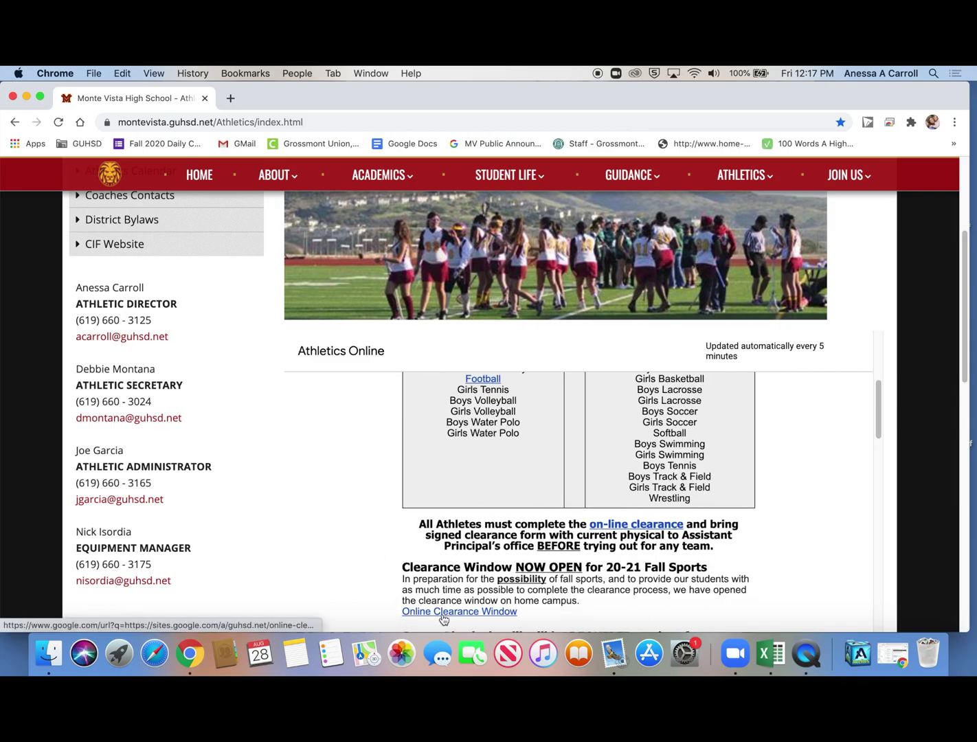
scroll(345, 529, "up", 5)
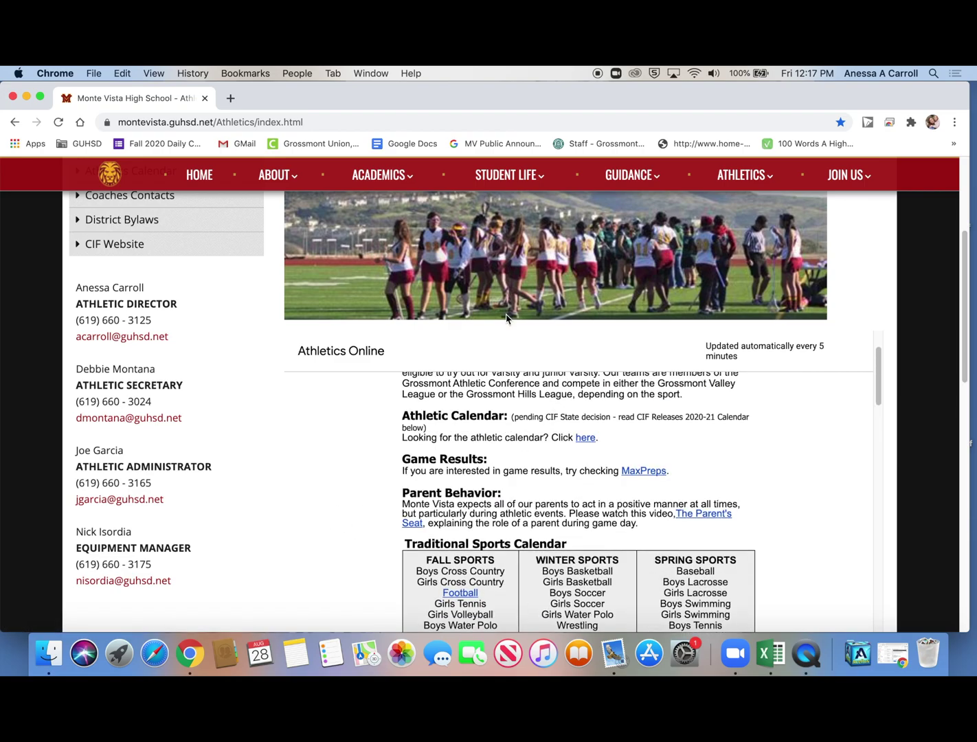
scroll(453, 330, "up", 4)
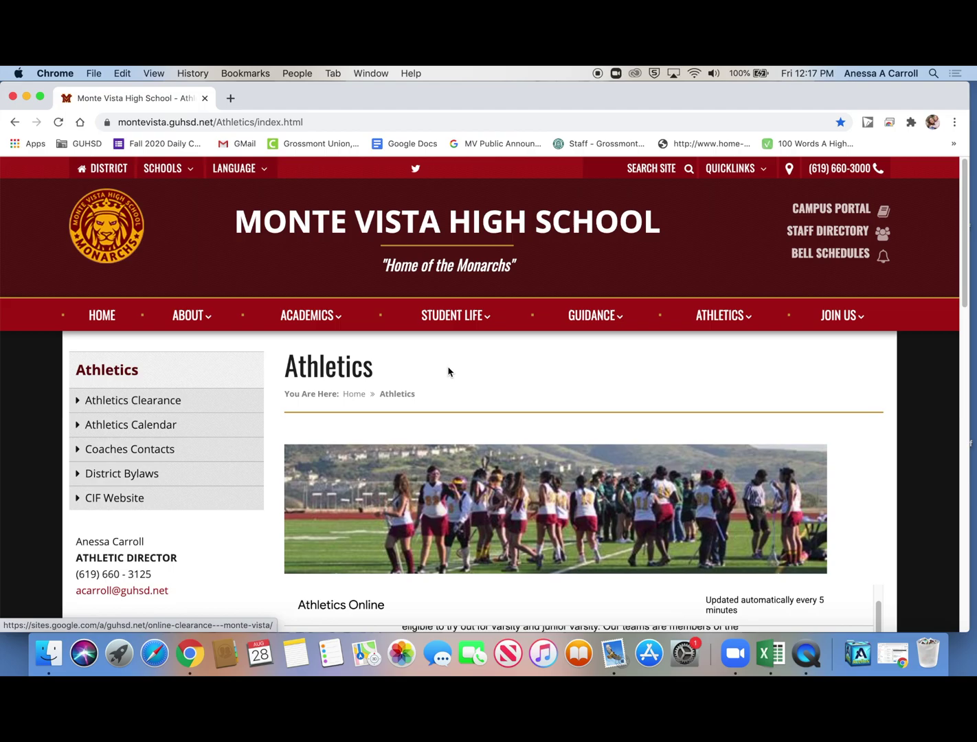
mouse_move(731, 316)
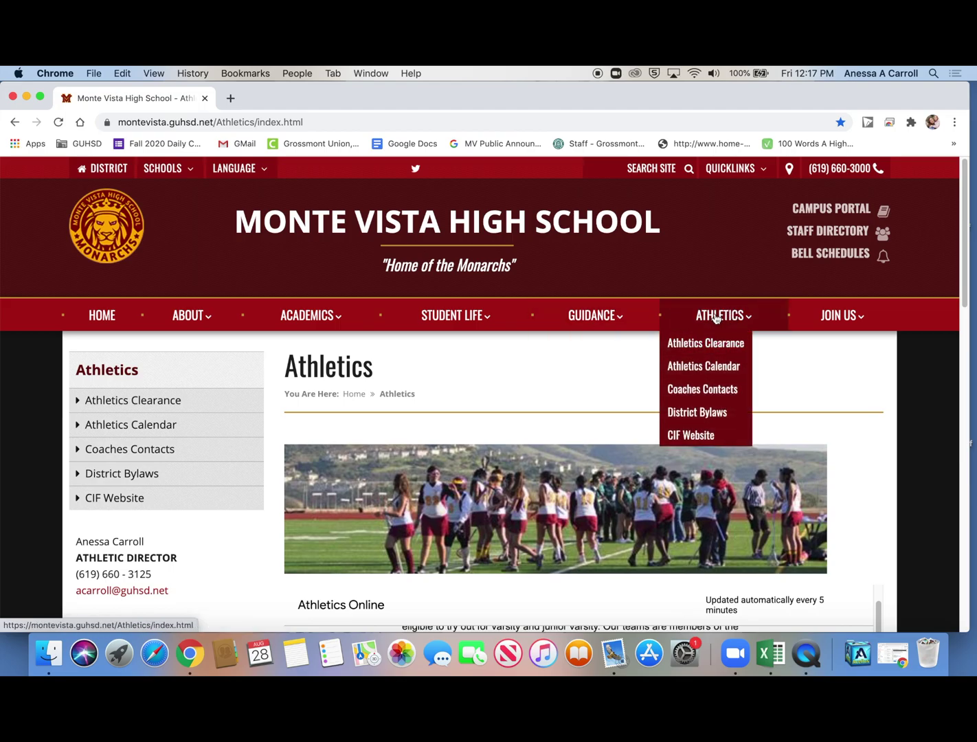
- Open the Athletics Clearance guide and follow its Step 1 link to athleticclearance.com
left_click(708, 351)
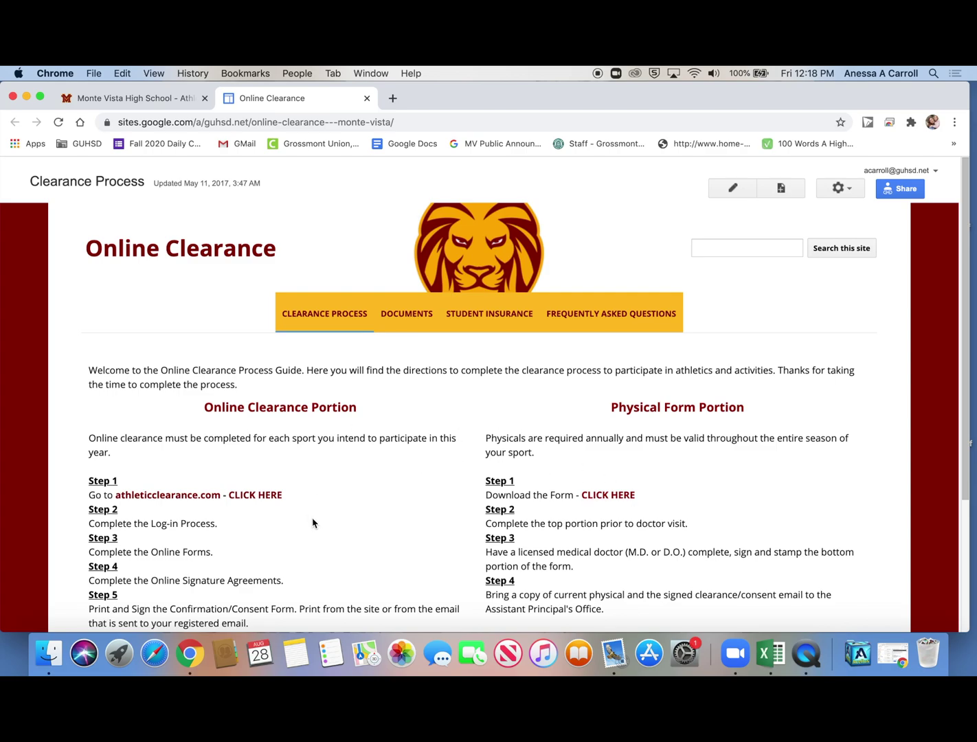
scroll(357, 498, "down", 2)
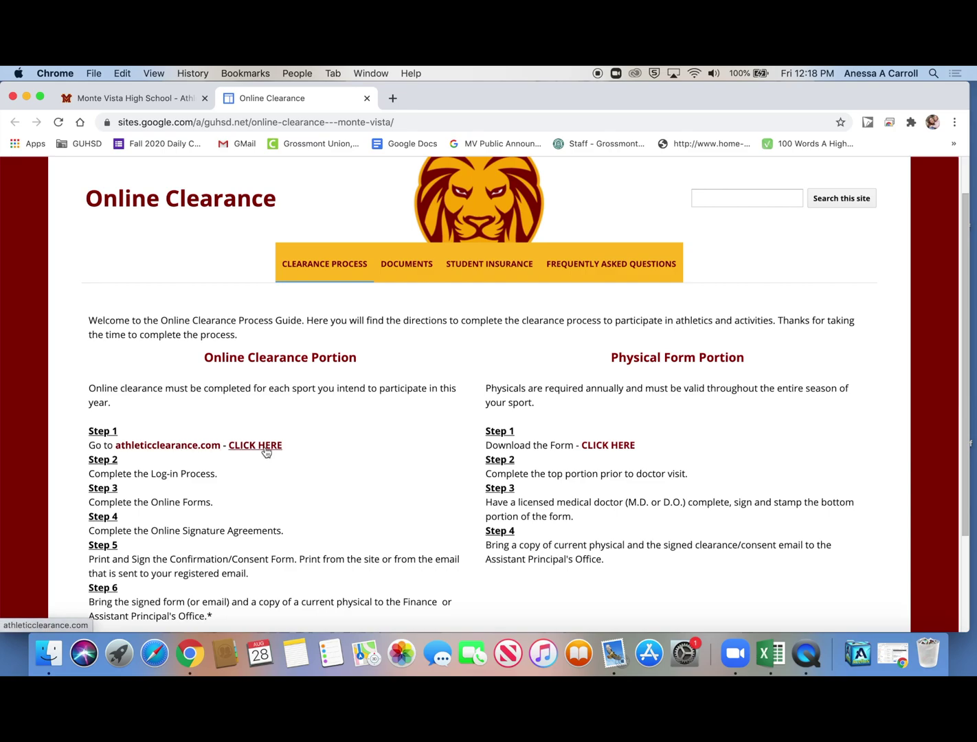
left_click(181, 448)
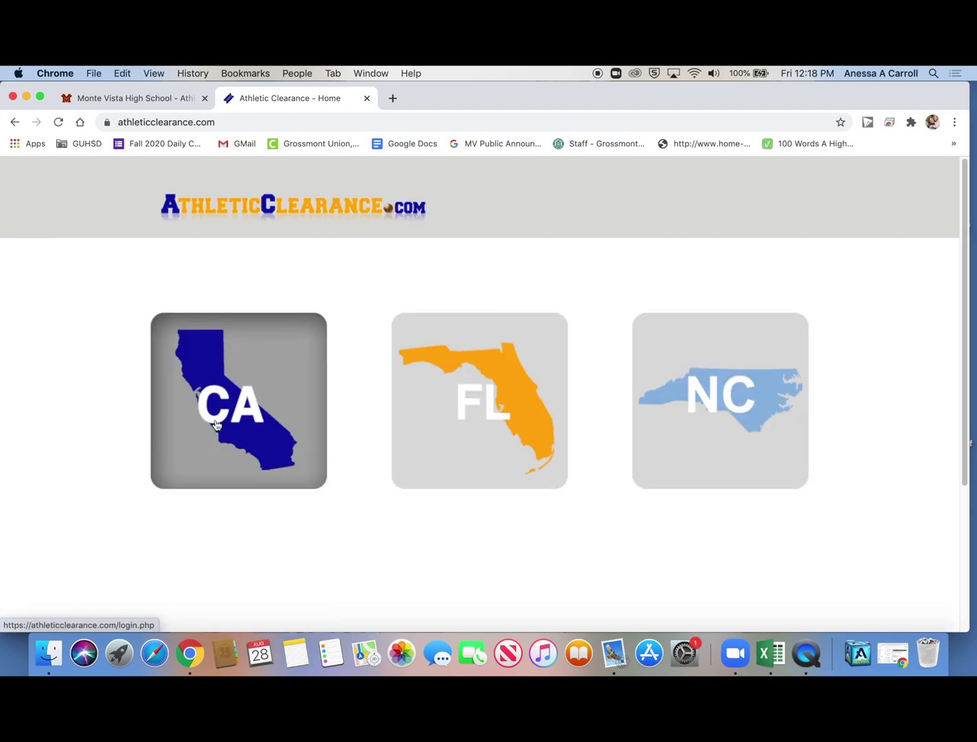
- Choose California and log in with the saved account e-mail and password, dismissing the password warning
left_click(216, 423)
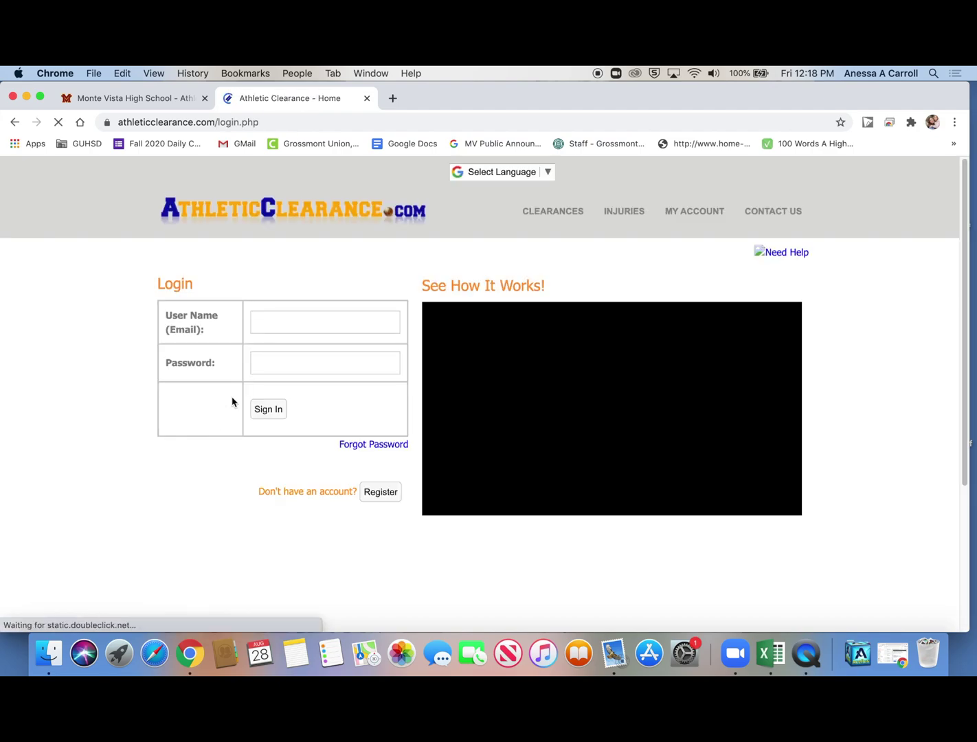
scroll(563, 306, "down", 1)
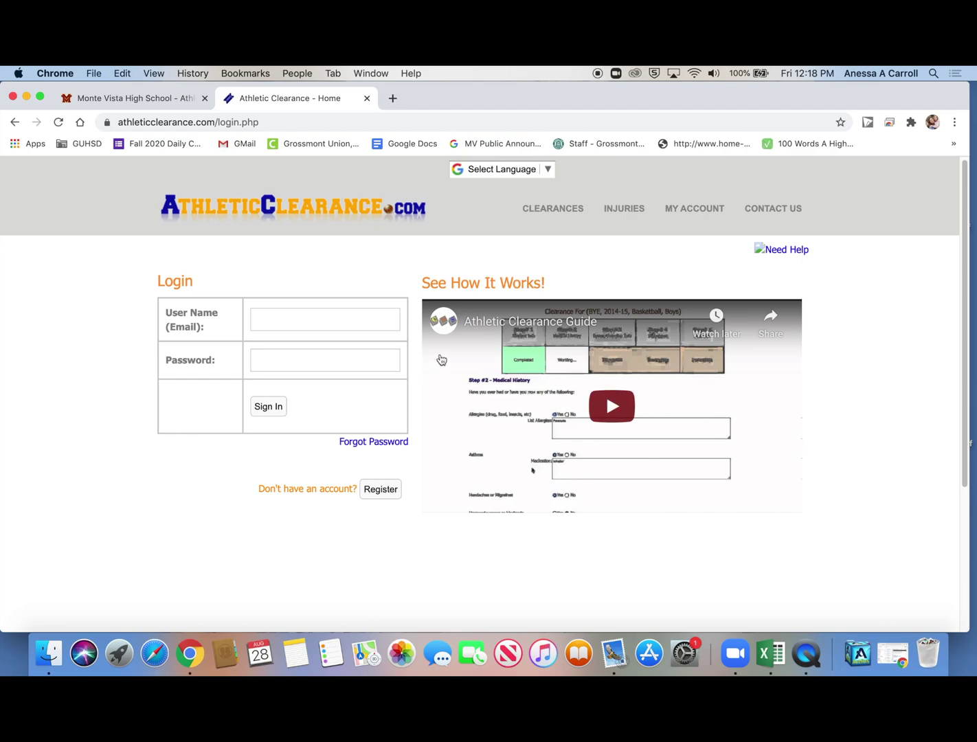
left_click(342, 318)
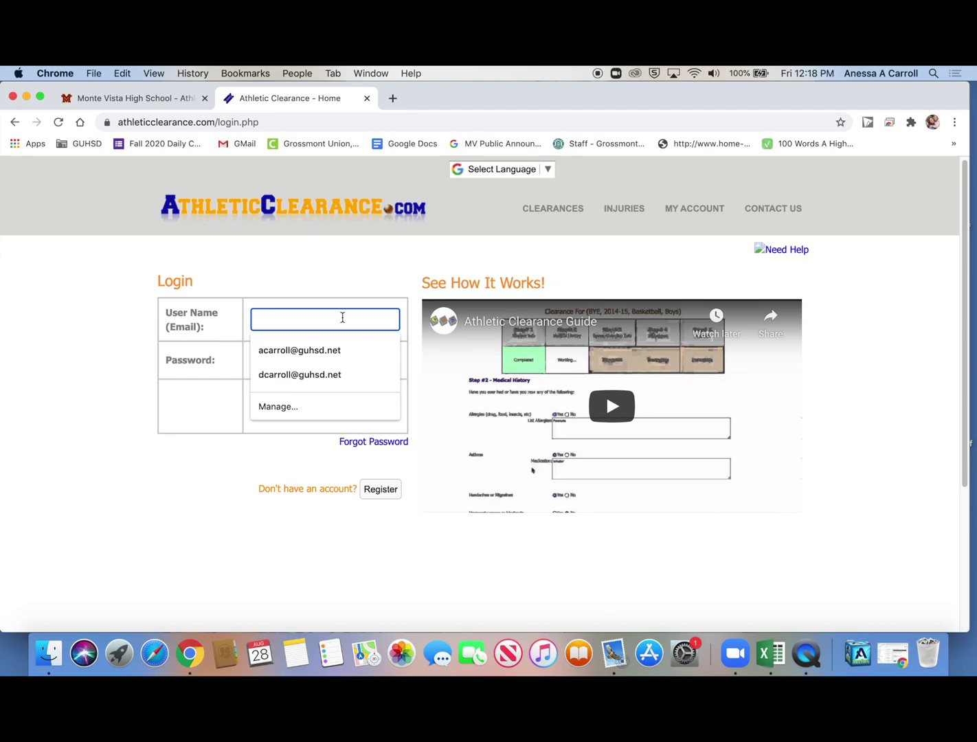
left_click(312, 352)
left_click(280, 366)
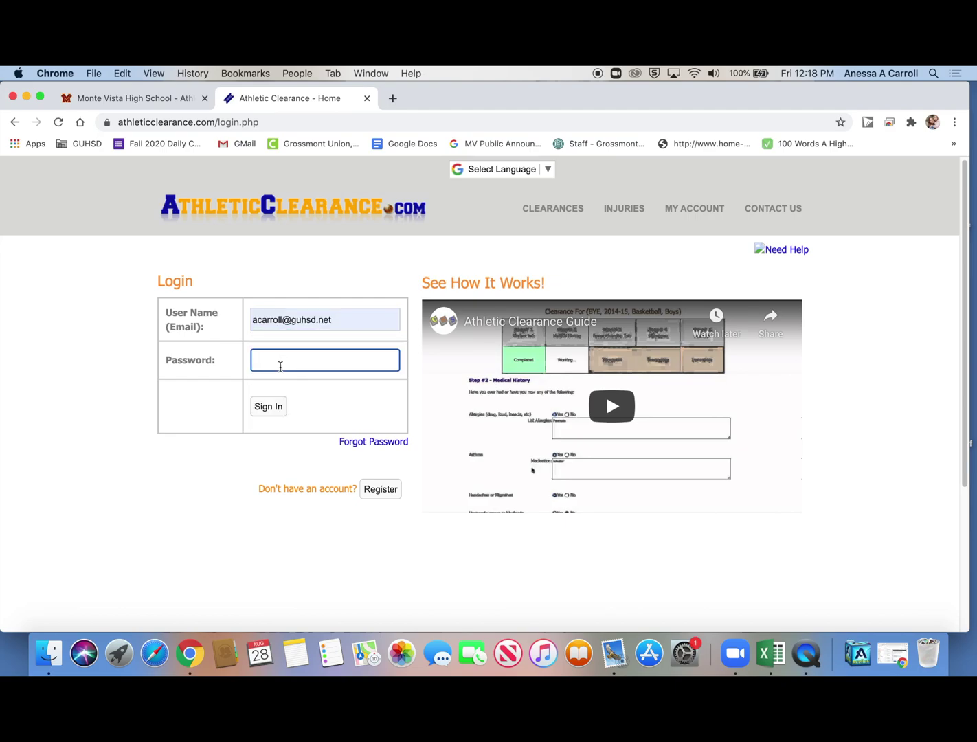
type("••••••••")
key("Return")
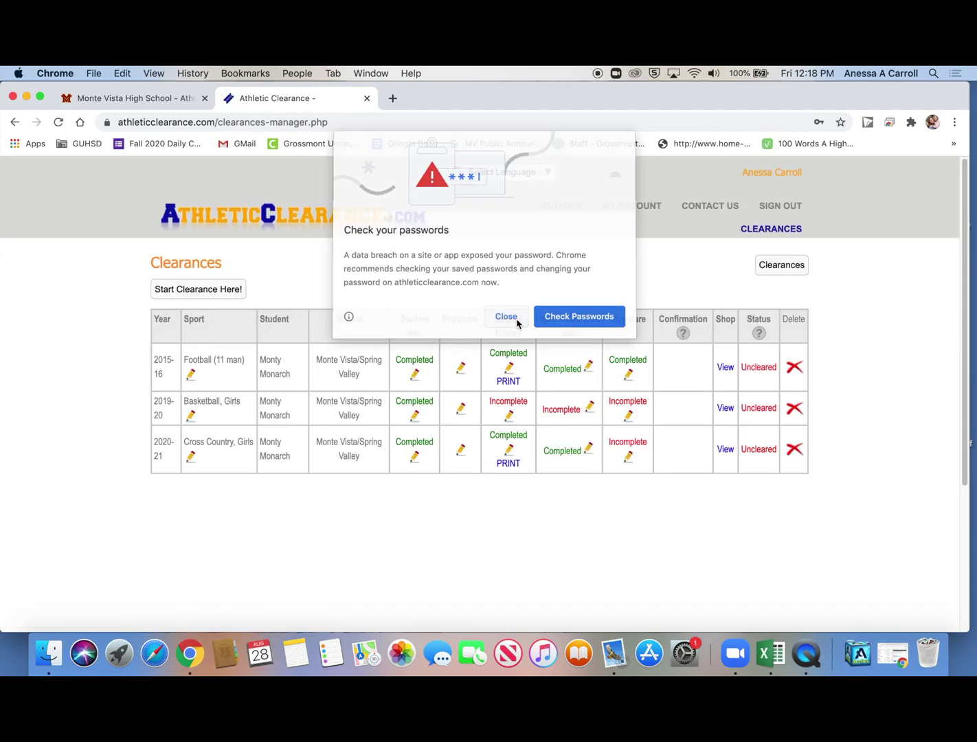
left_click(512, 318)
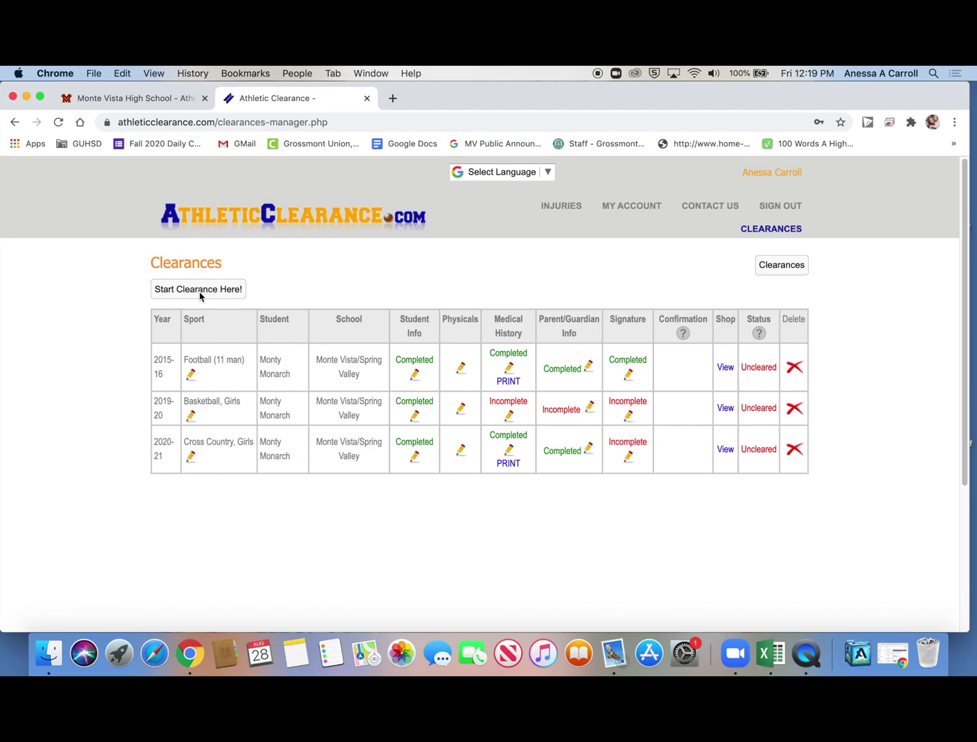
- Begin a new clearance with year 2020-21 and school Monte Vista/Spring Valley (CIF-SDS)
left_click(223, 292)
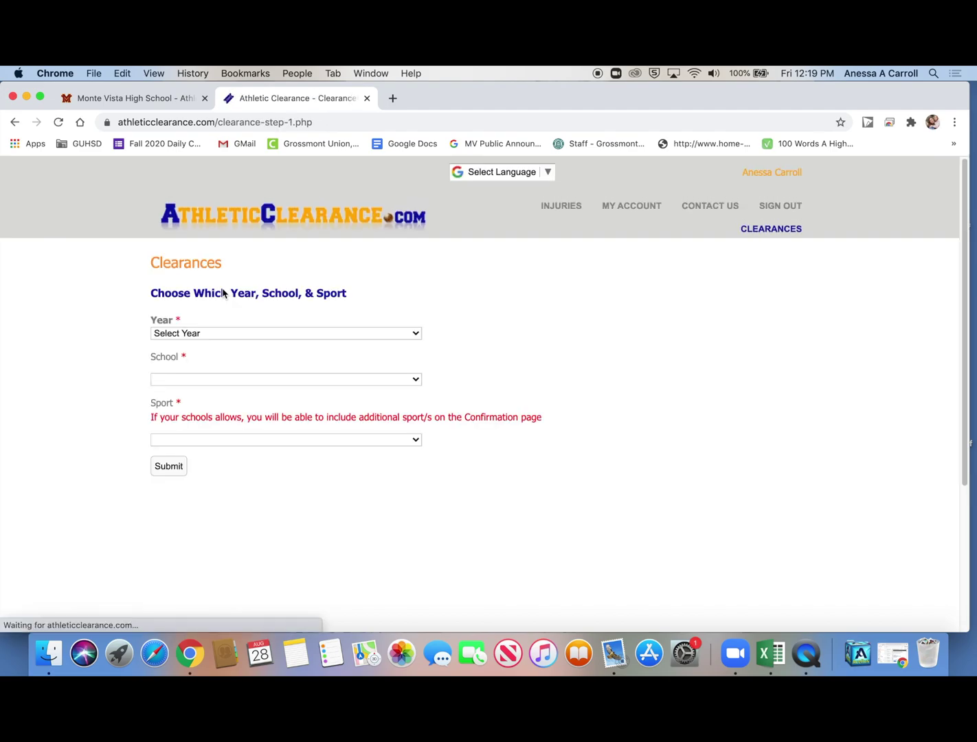
left_click(218, 336)
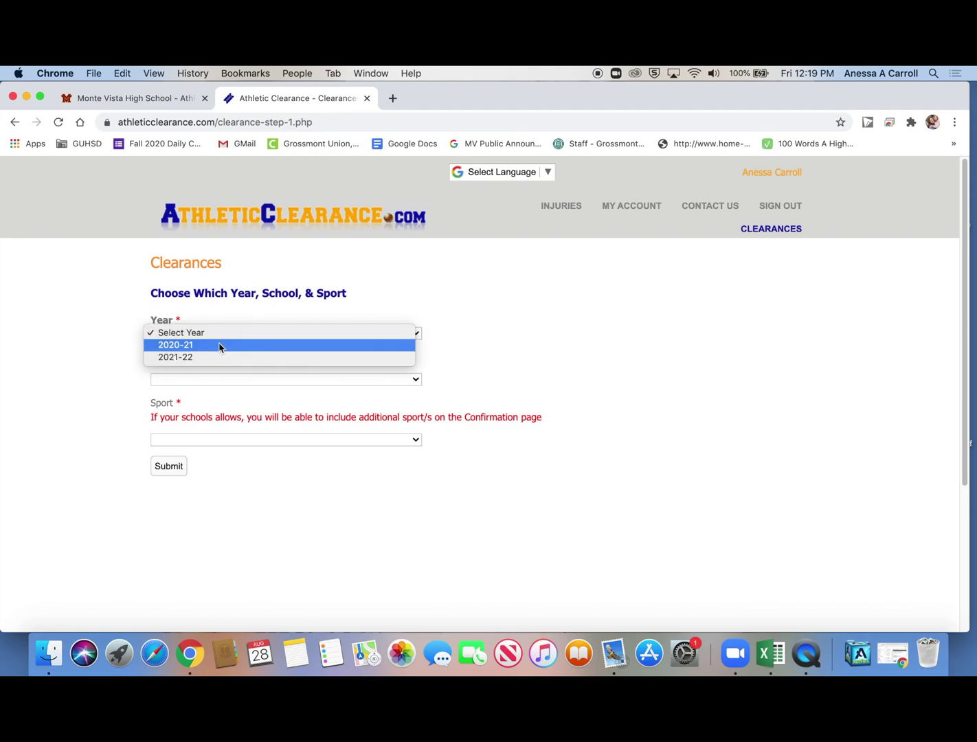
left_click(219, 345)
left_click(213, 380)
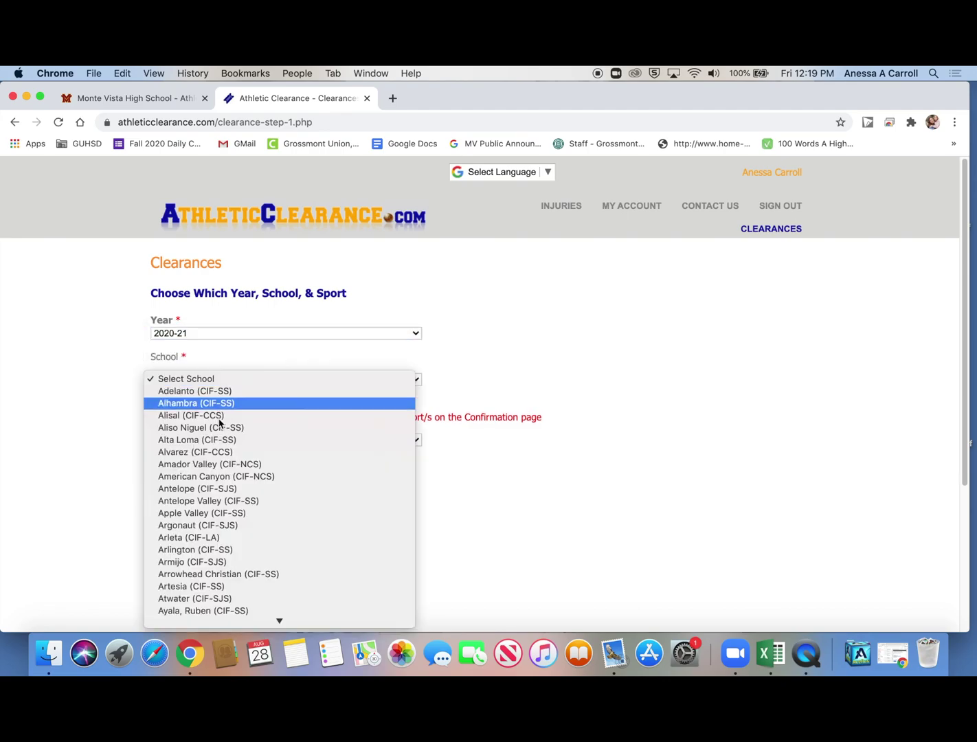
scroll(220, 422, "down", 20)
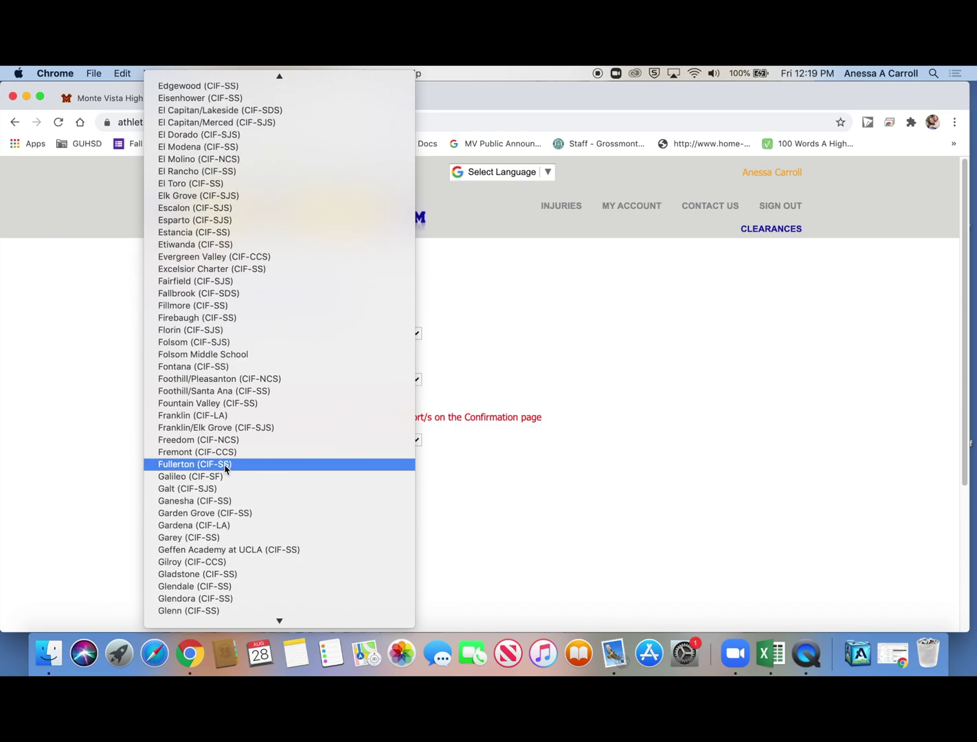
scroll(227, 470, "down", 20)
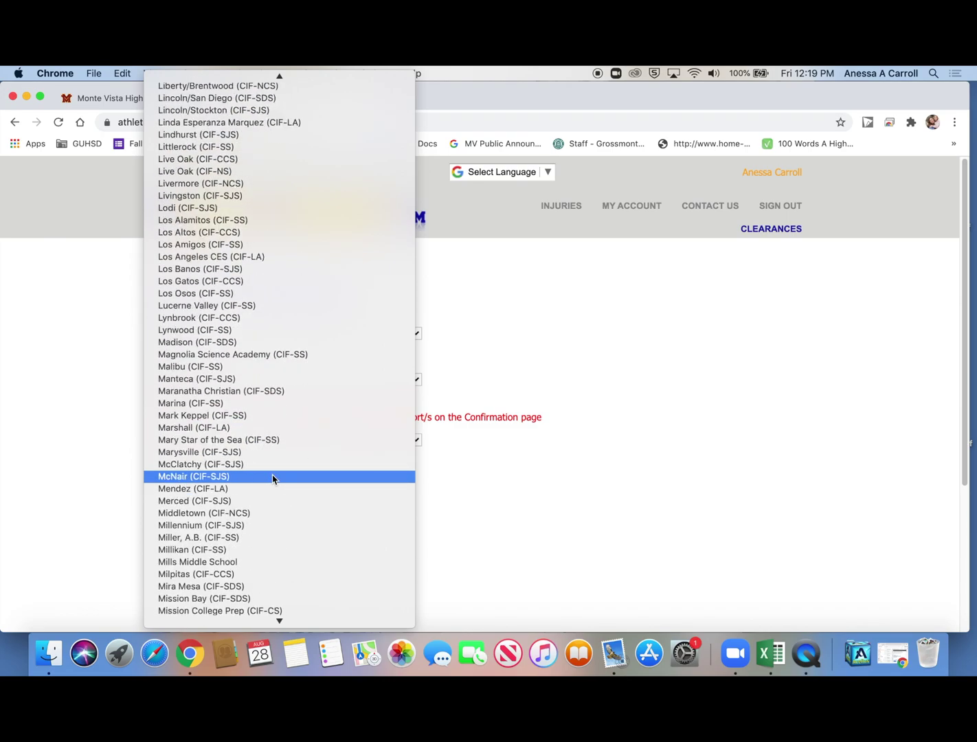
scroll(272, 478, "down", 10)
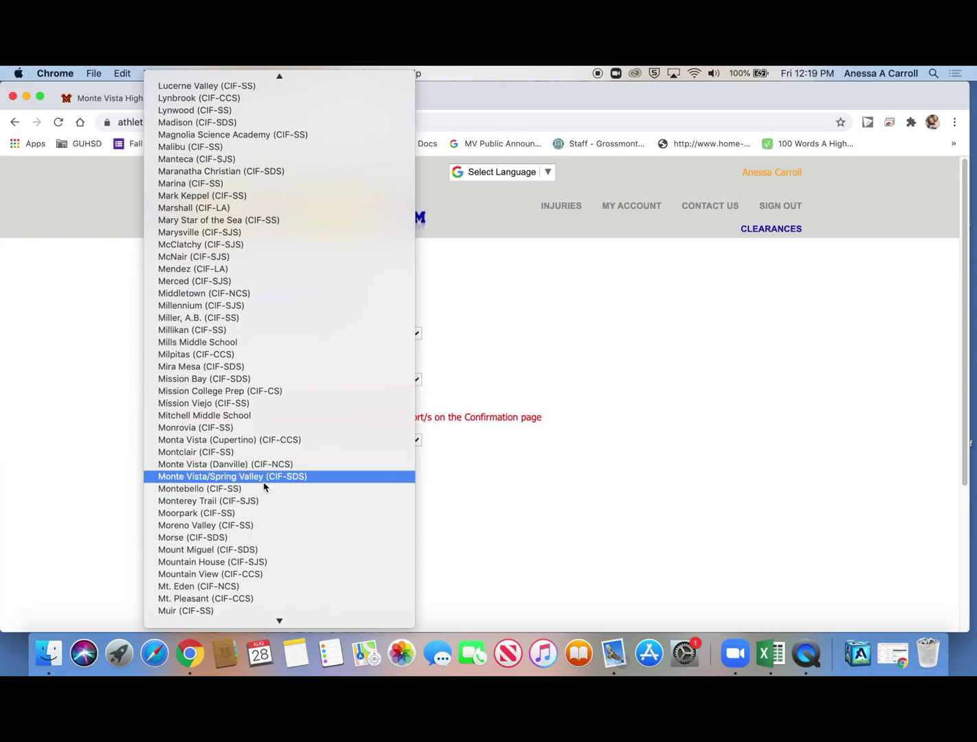
left_click(264, 481)
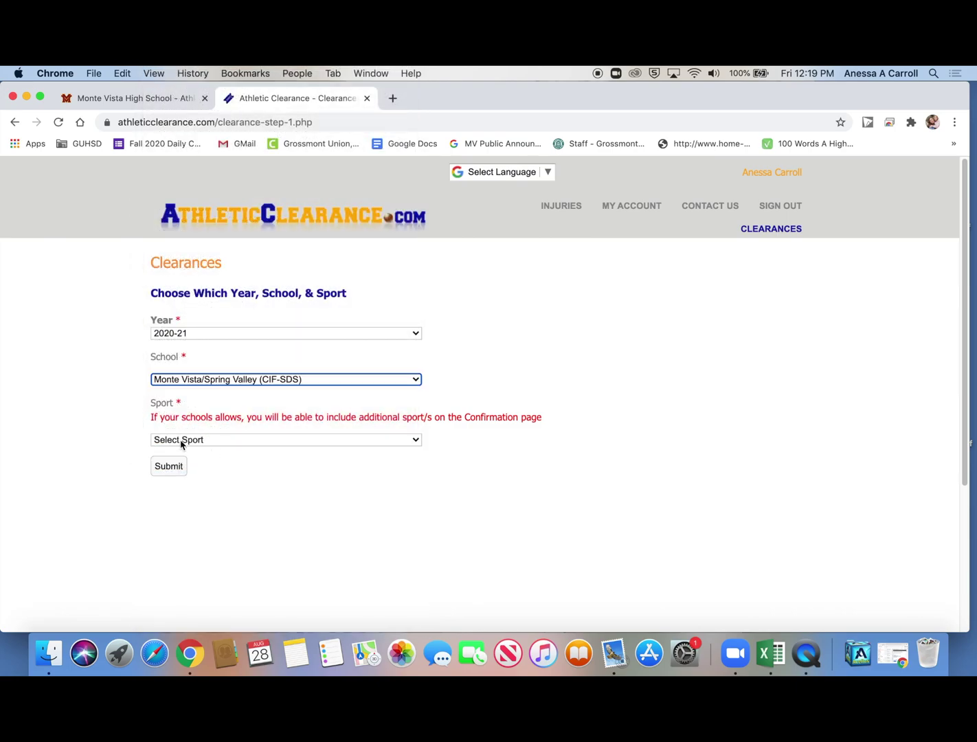
- Choose Volleyball, Girls as the sport and submit the clearance choices
left_click(182, 443)
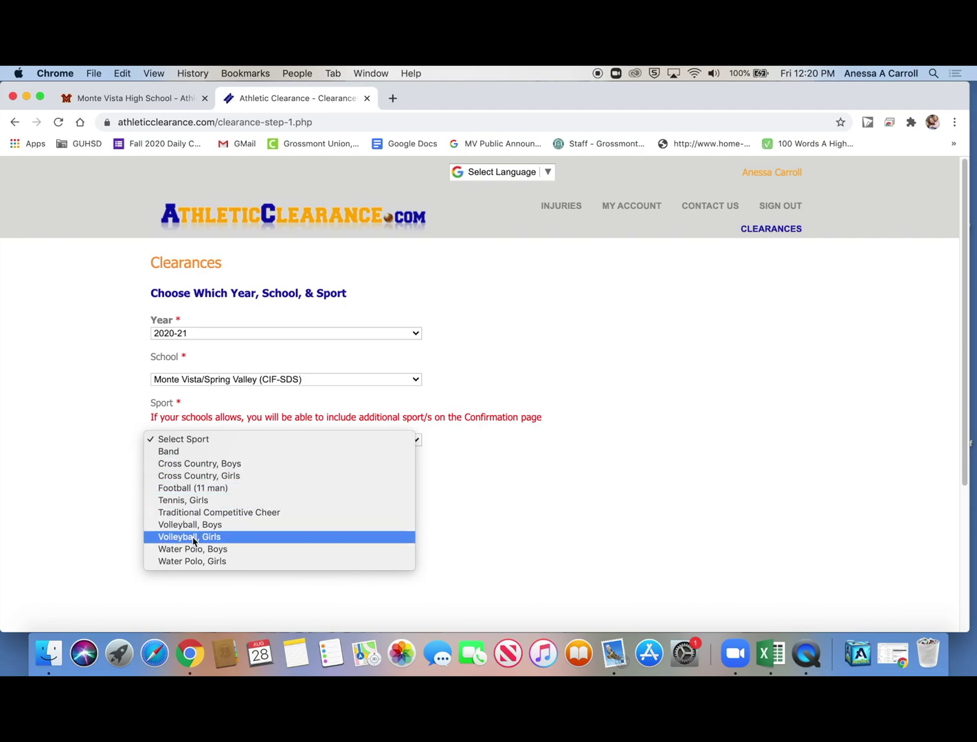
left_click(193, 541)
left_click(169, 465)
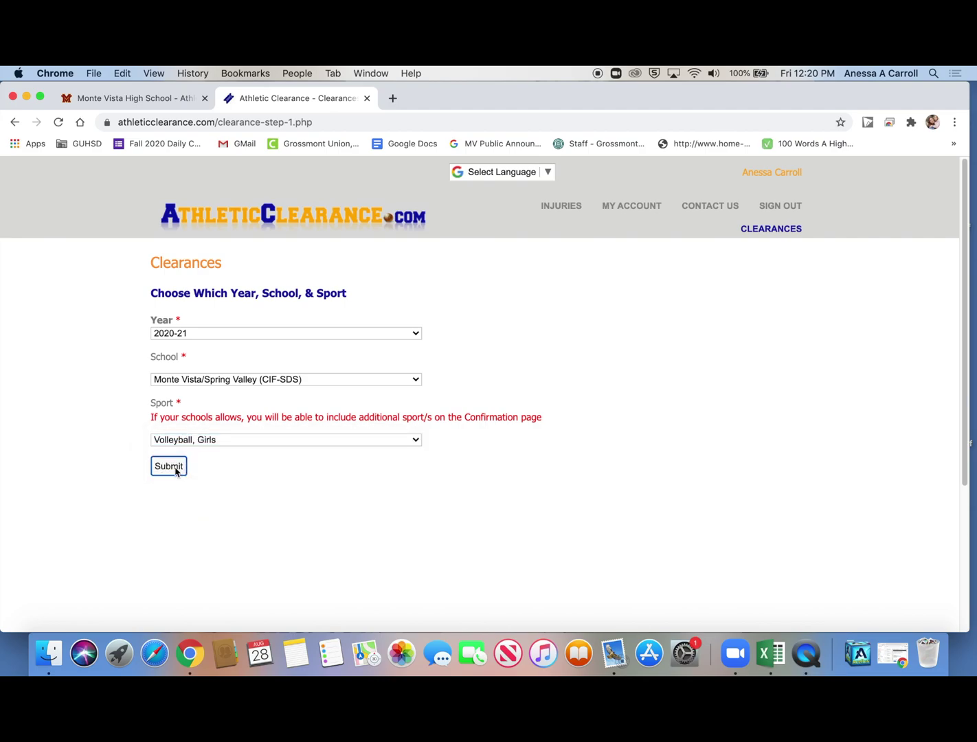
scroll(325, 493, "down", 10)
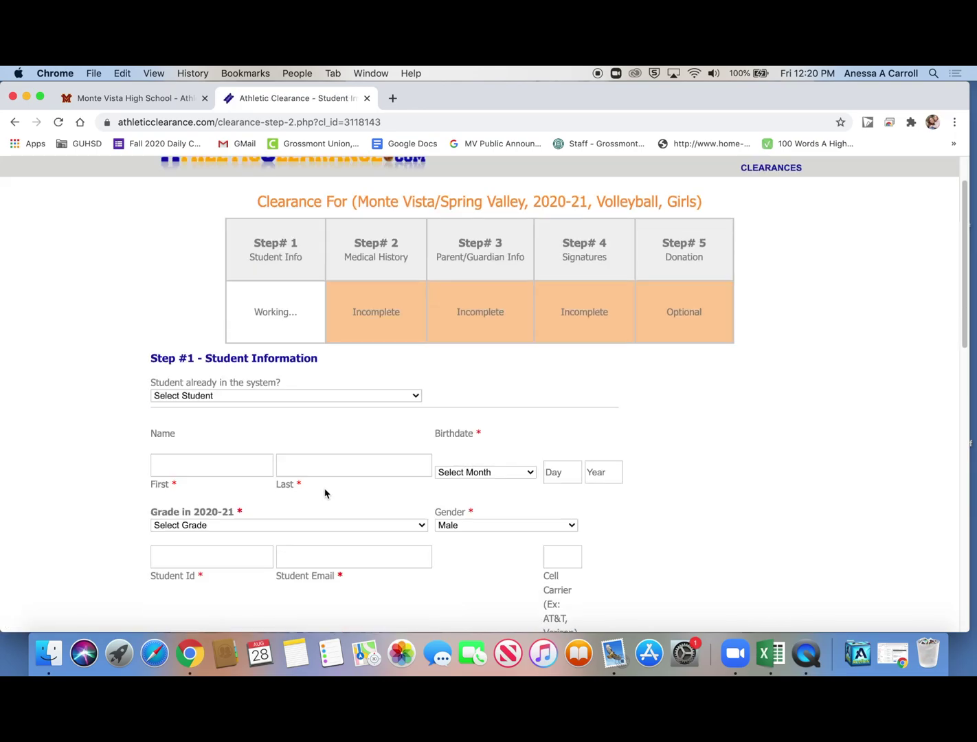
scroll(325, 487, "down", 5)
scroll(409, 375, "up", 6)
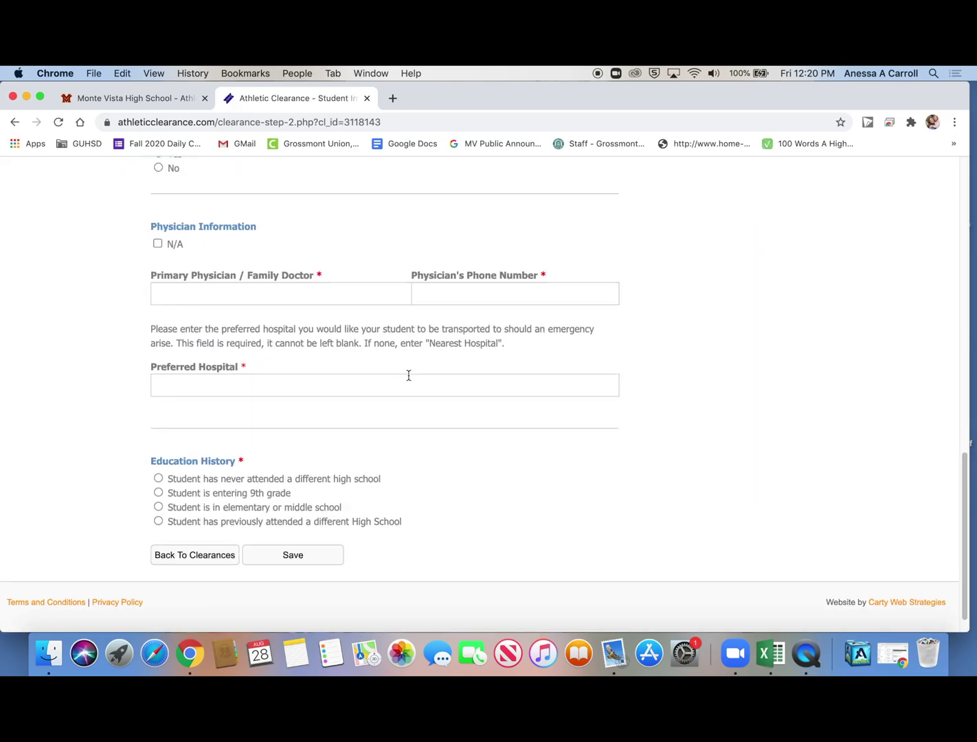
scroll(394, 375, "down", 6)
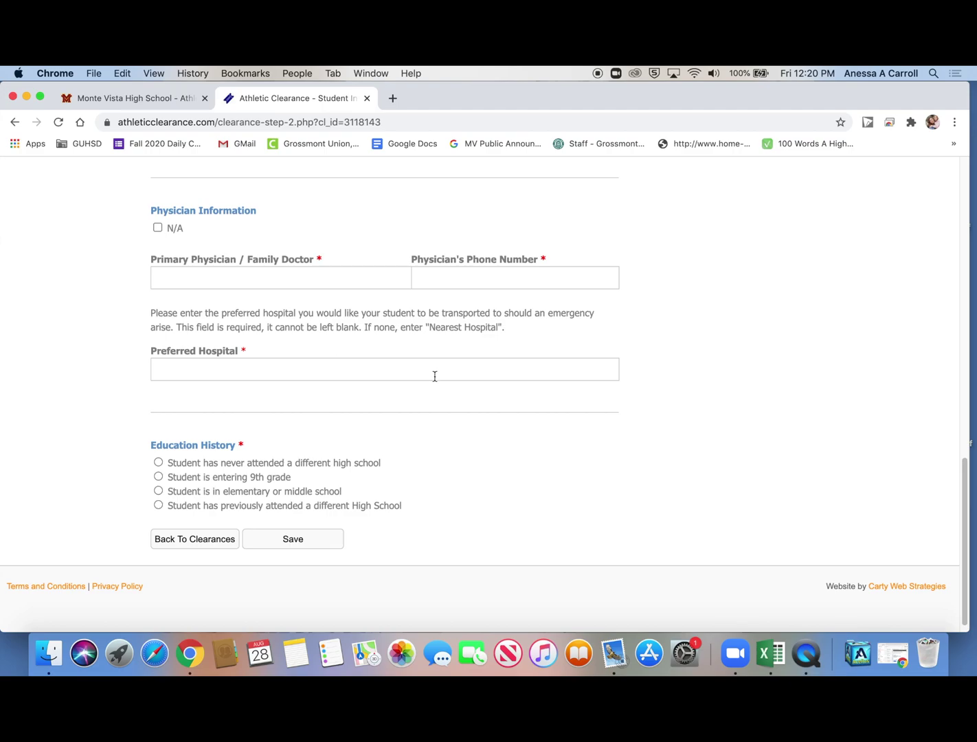
scroll(426, 377, "up", 4)
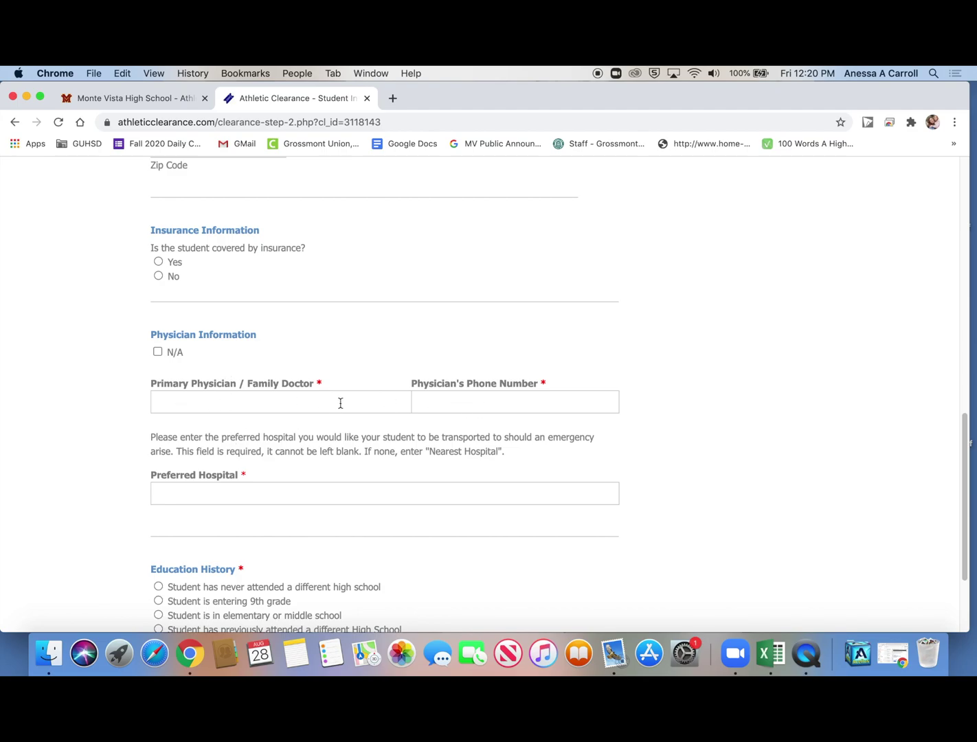
scroll(263, 405, "down", 4)
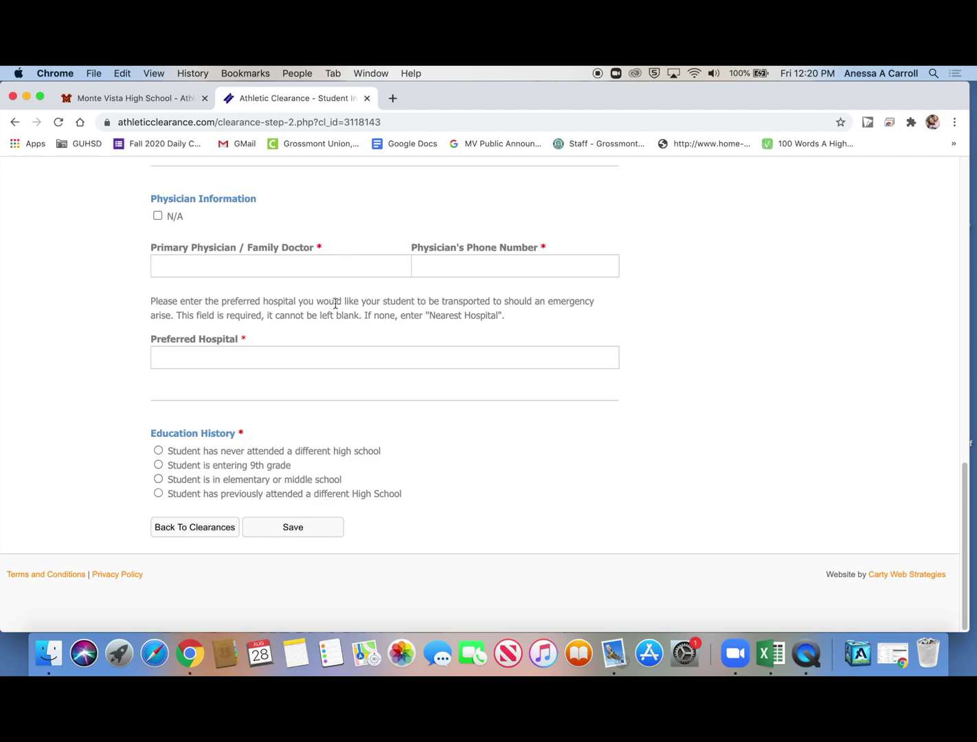
scroll(333, 307, "up", 15)
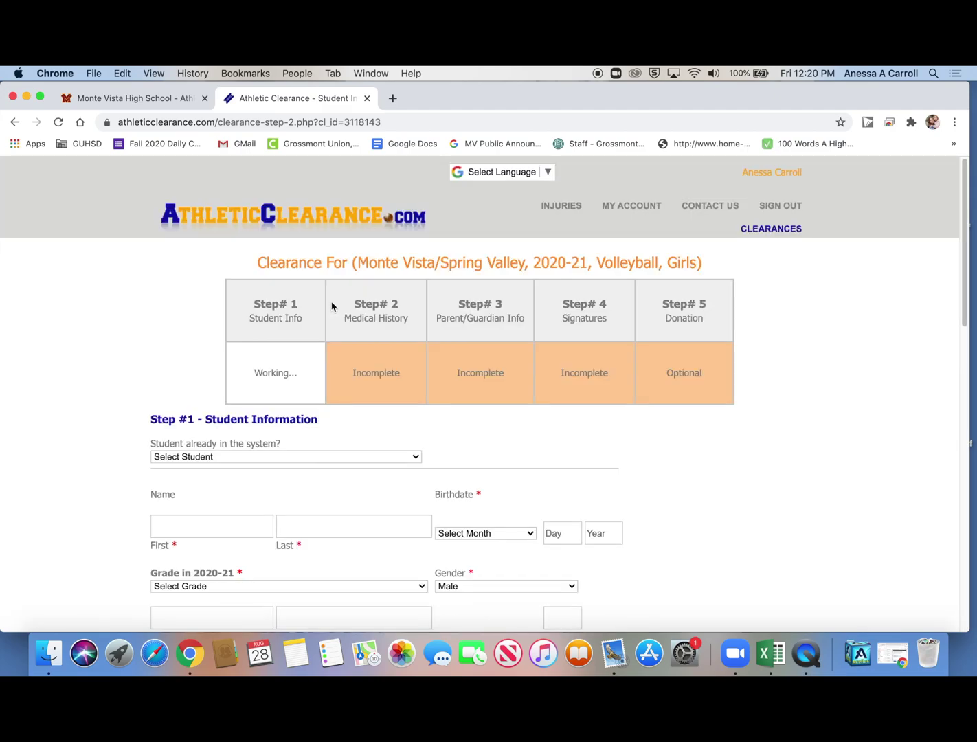
scroll(332, 306, "down", 1)
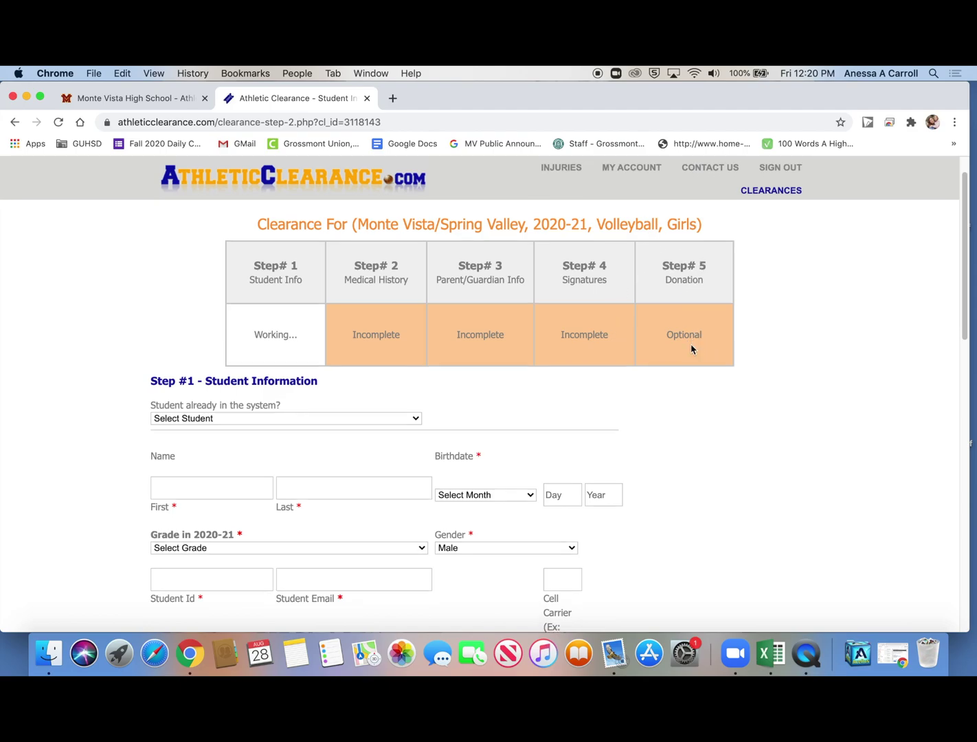
scroll(690, 345, "down", 3)
scroll(691, 345, "up", 4)
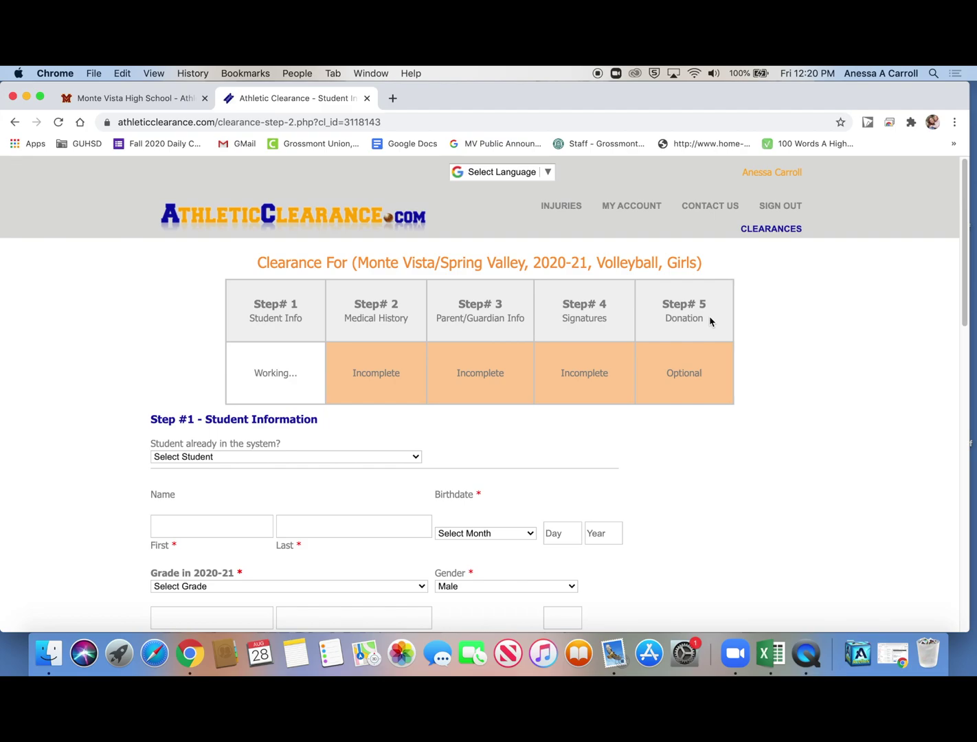
scroll(721, 381, "down", 4)
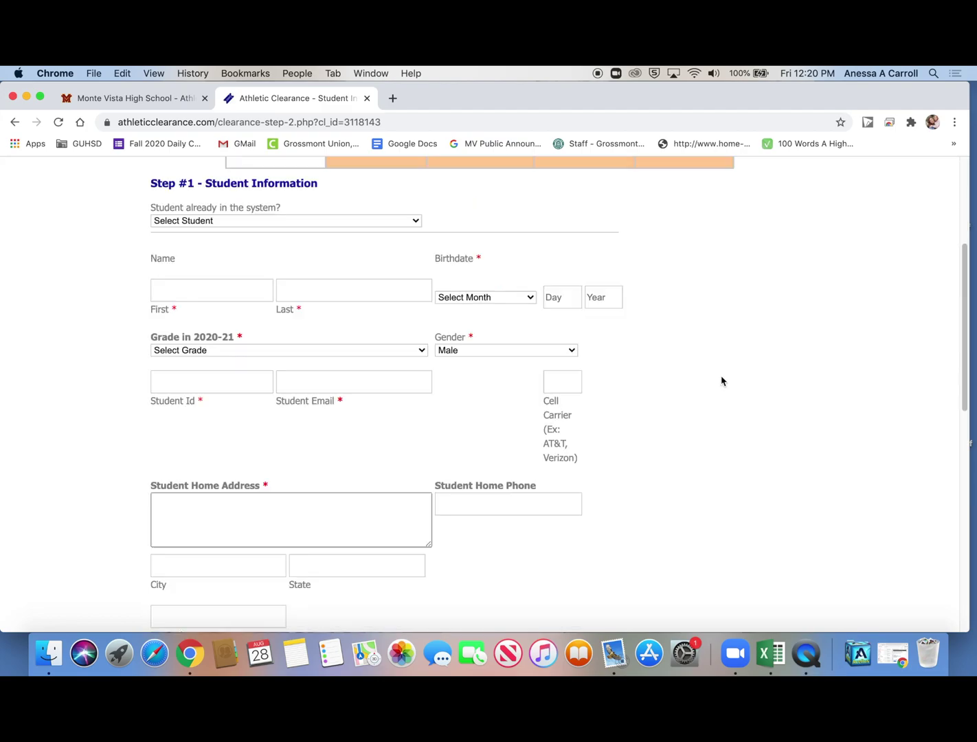
scroll(722, 380, "up", 4)
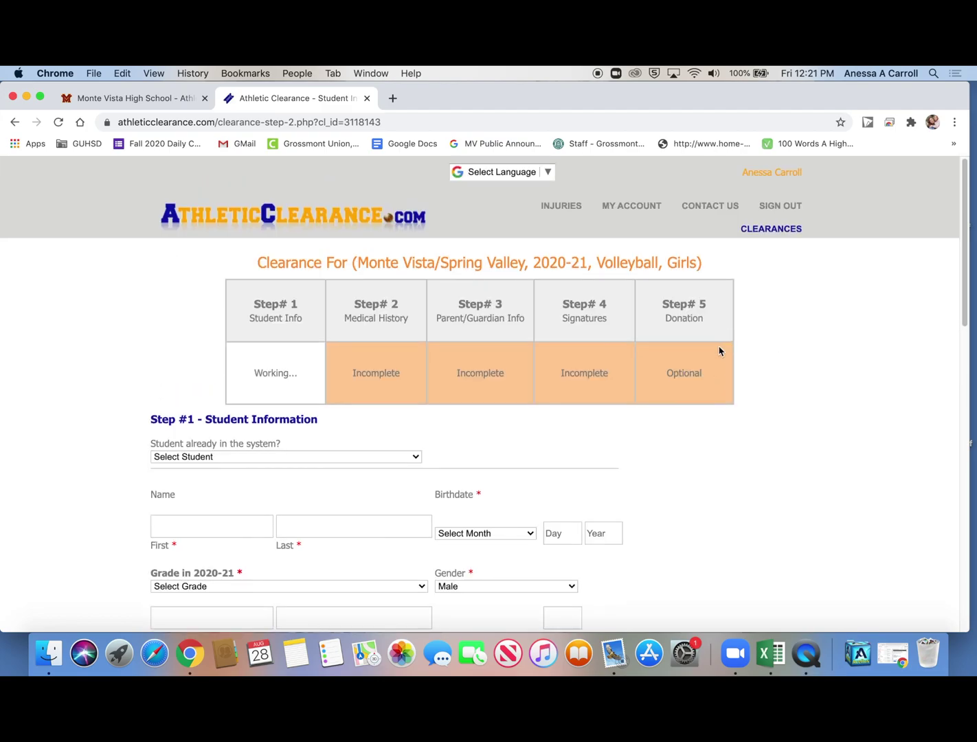